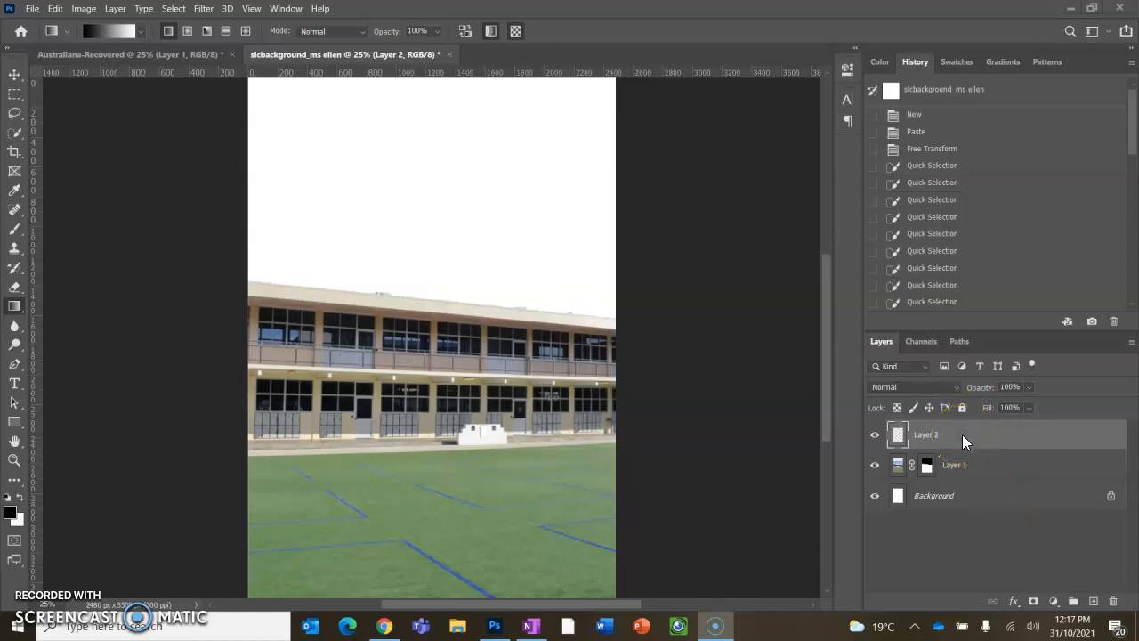
- Switch to the Gradient tool and choose the Angle gradient style for Layer 2
left_click(126, 57)
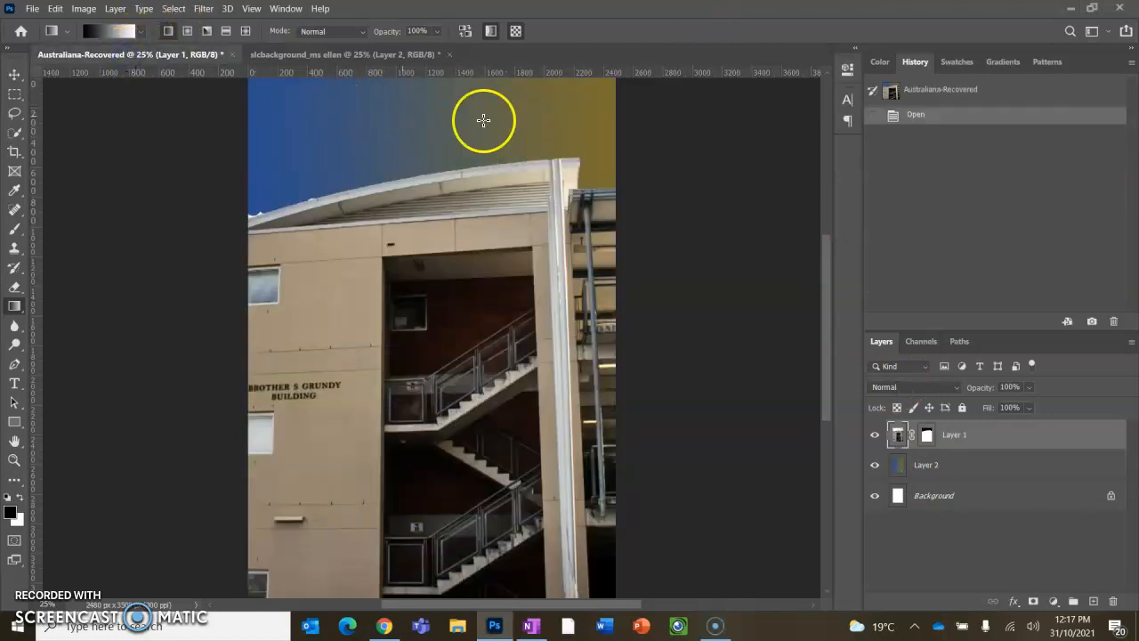
left_click(318, 55)
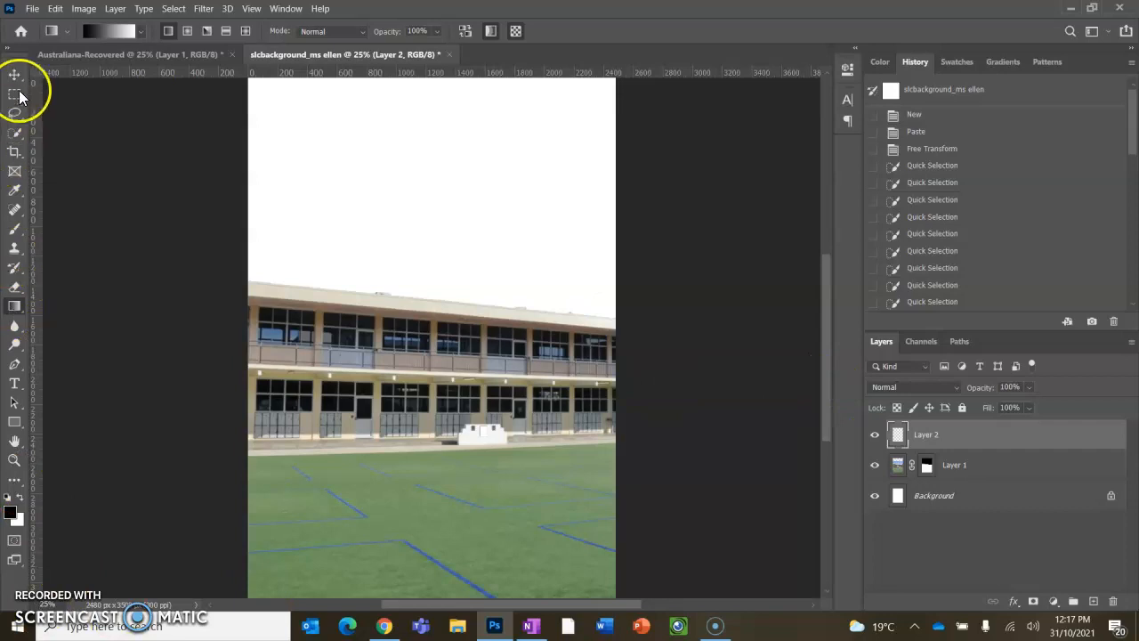
right_click(18, 311)
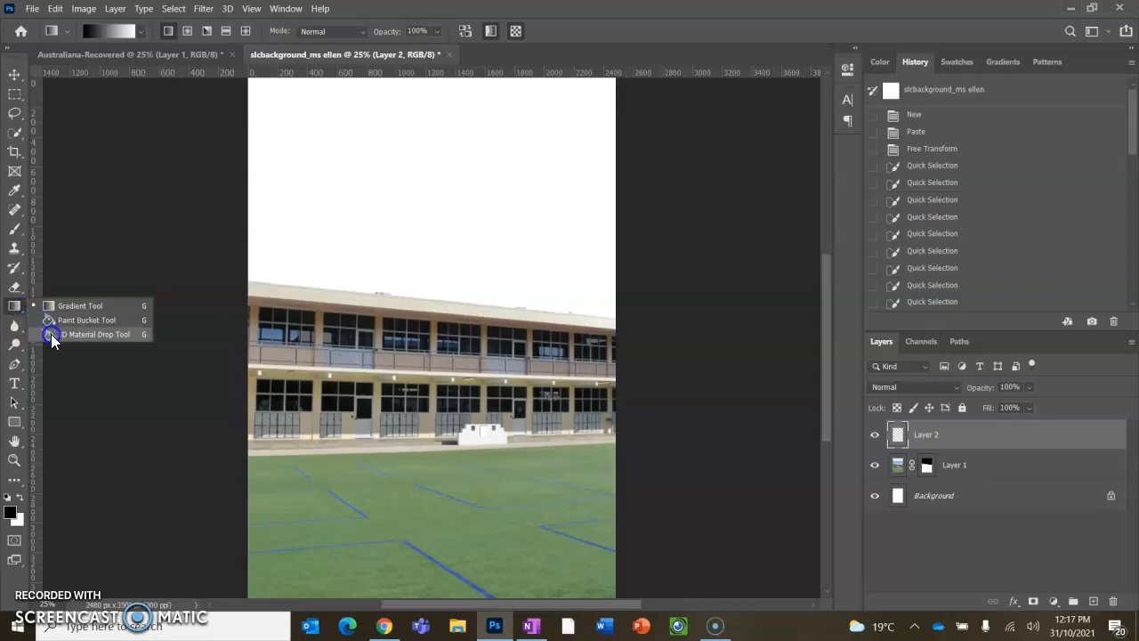
left_click(14, 308)
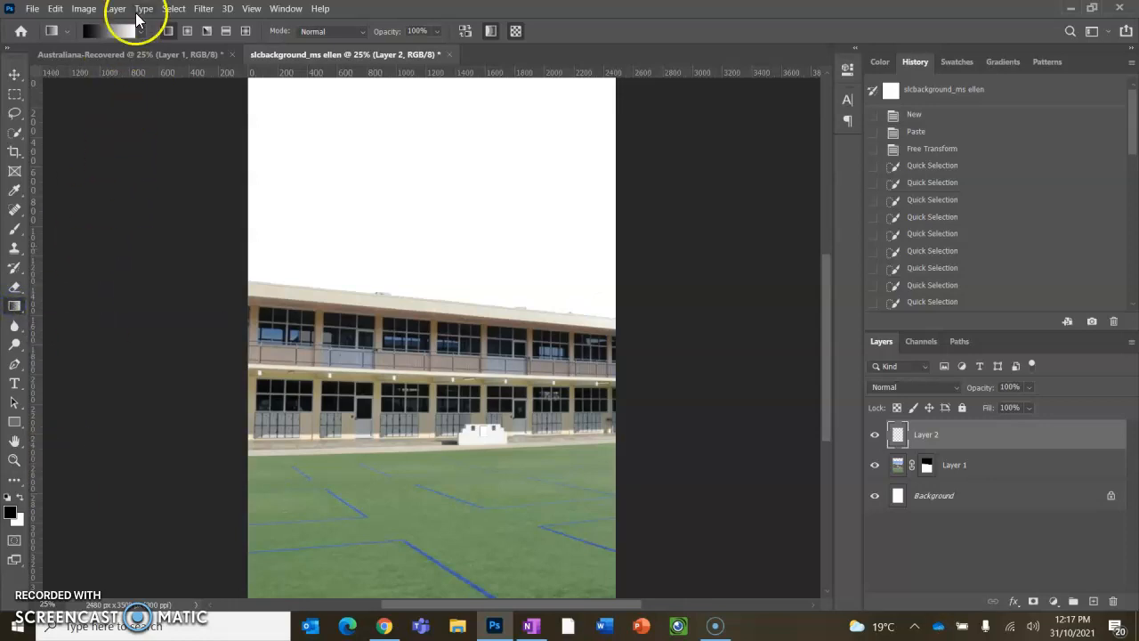
left_click(227, 32)
left_click(205, 31)
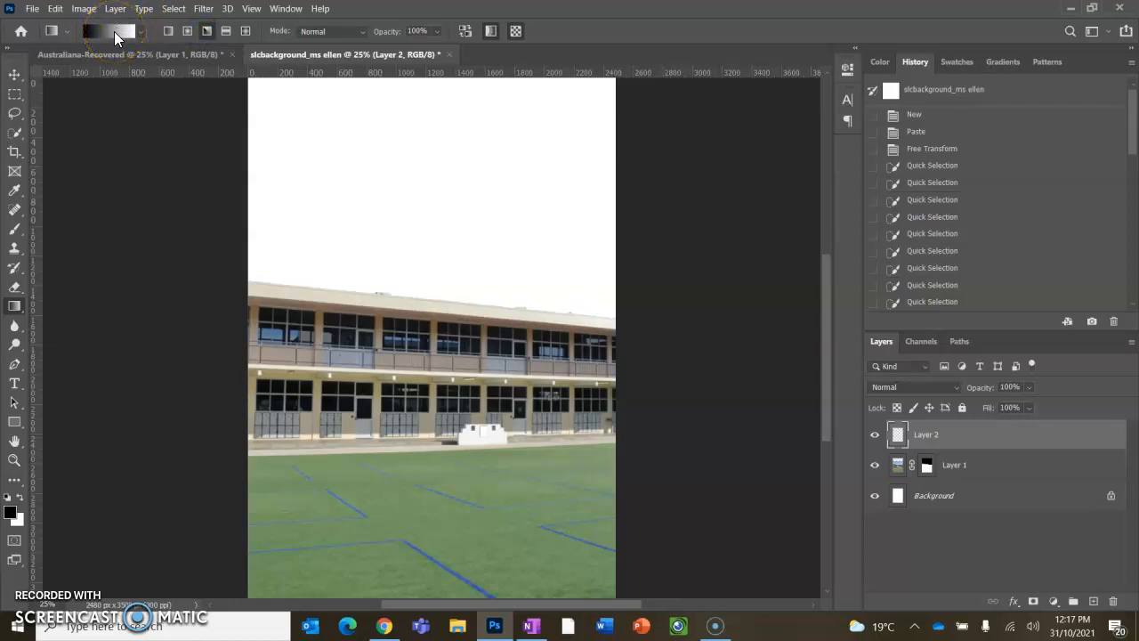
- Open the gradient editor and set the left colour stop to red f00d0d
left_click(114, 31)
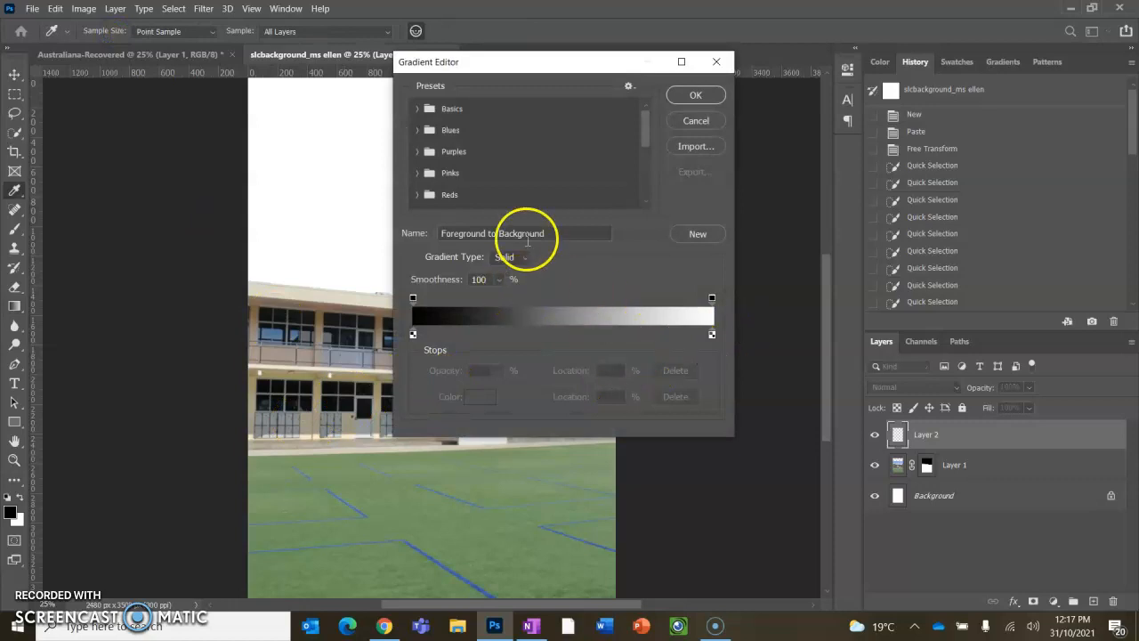
left_click(412, 335)
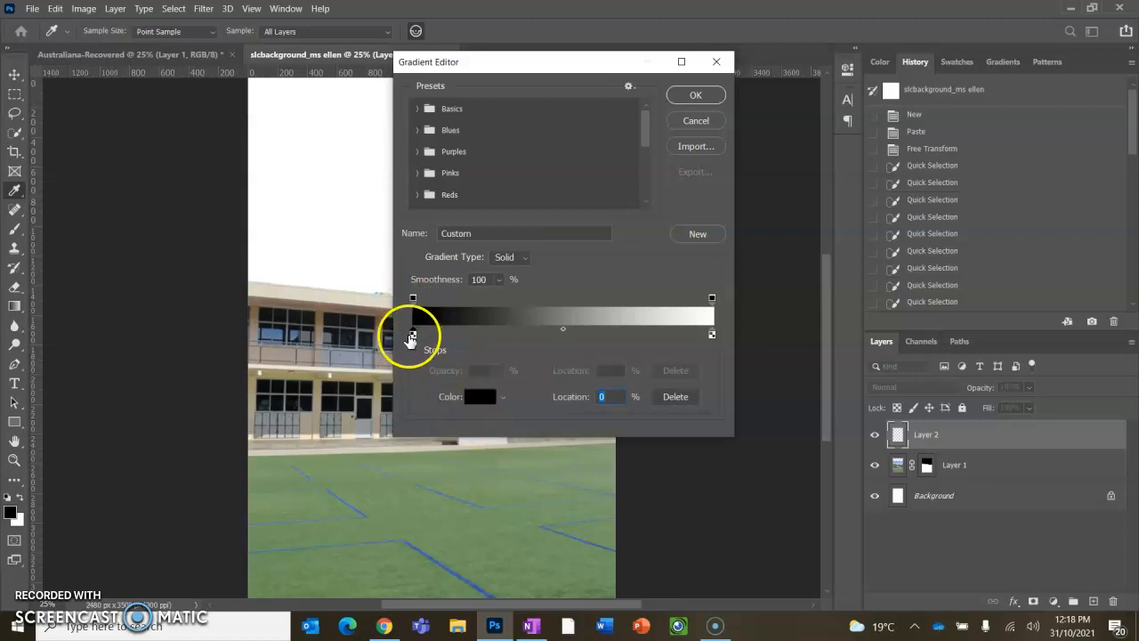
left_click(478, 397)
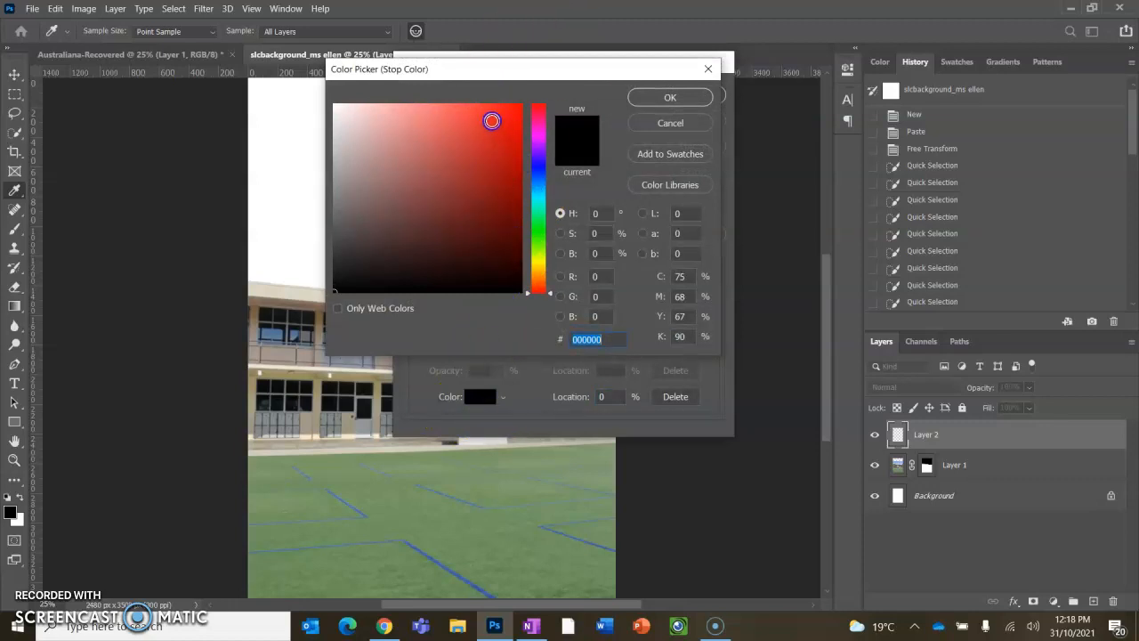
left_click(512, 114)
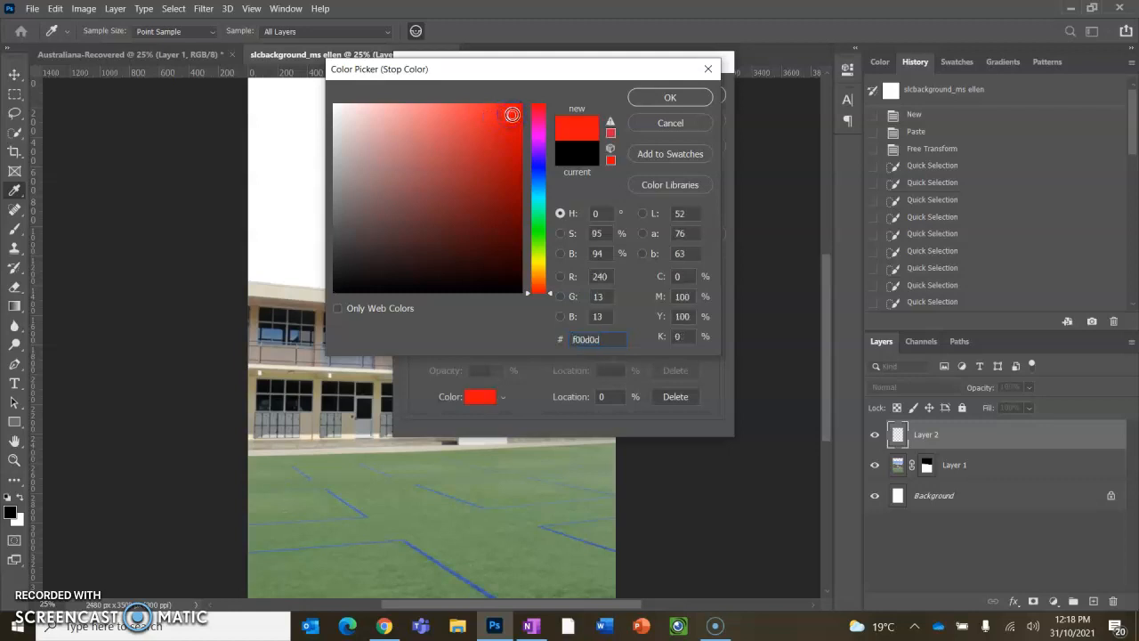
left_click(649, 99)
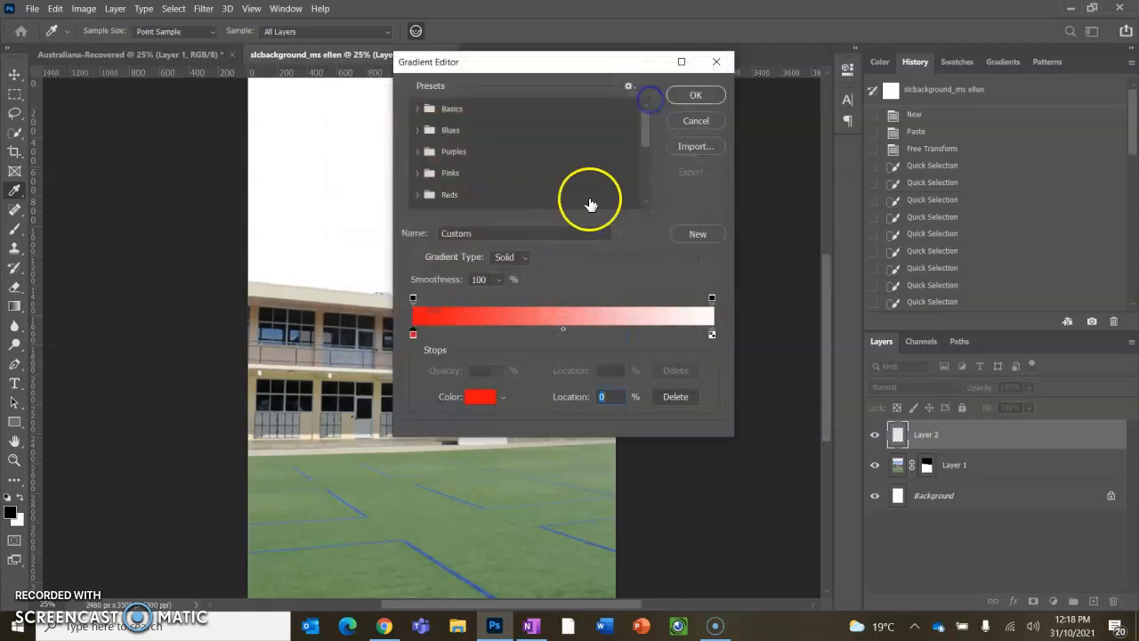
- Set the right colour stop to yellow e8dd31 and confirm the custom gradient
double_click(712, 335)
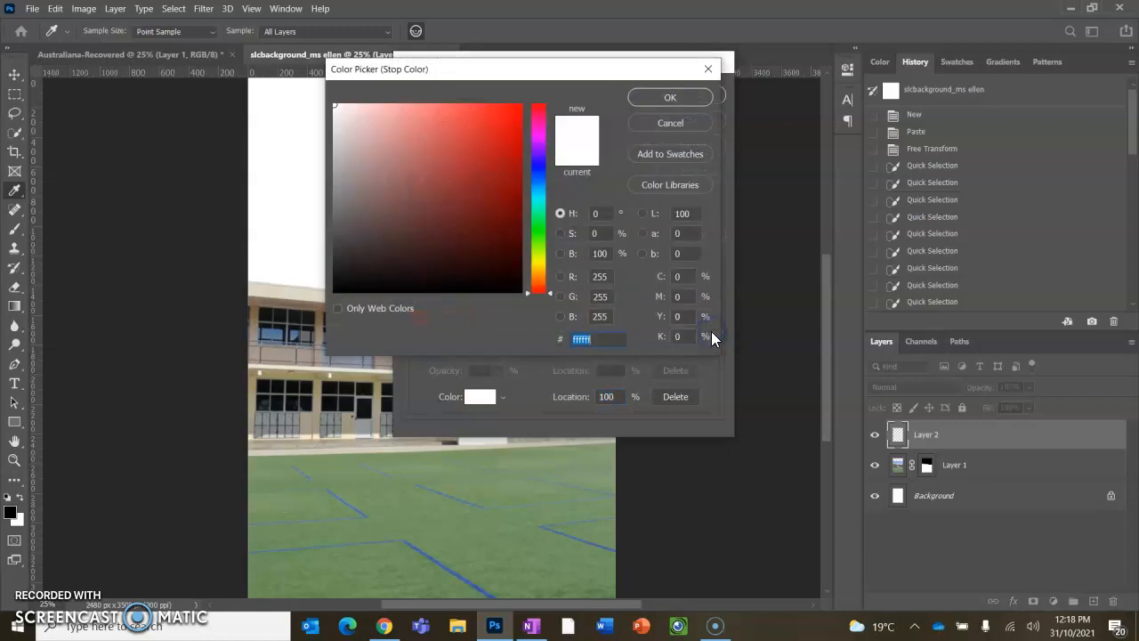
left_click(540, 266)
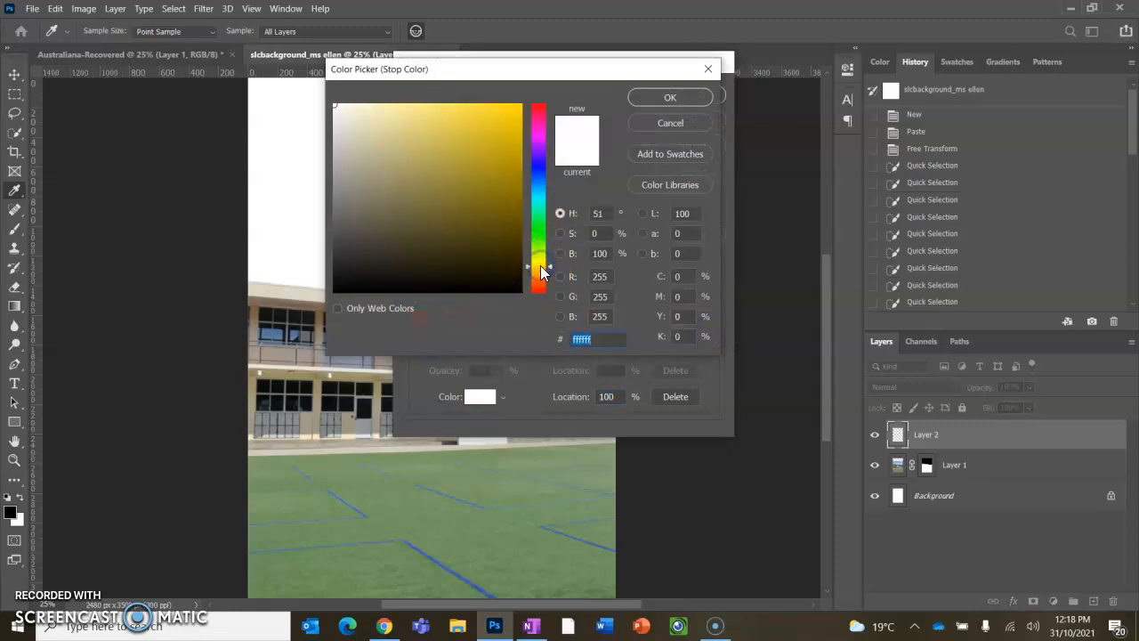
mouse_move(545, 268)
left_mouse_down()
mouse_move(544, 247)
mouse_move(550, 282)
mouse_move(542, 266)
left_mouse_up()
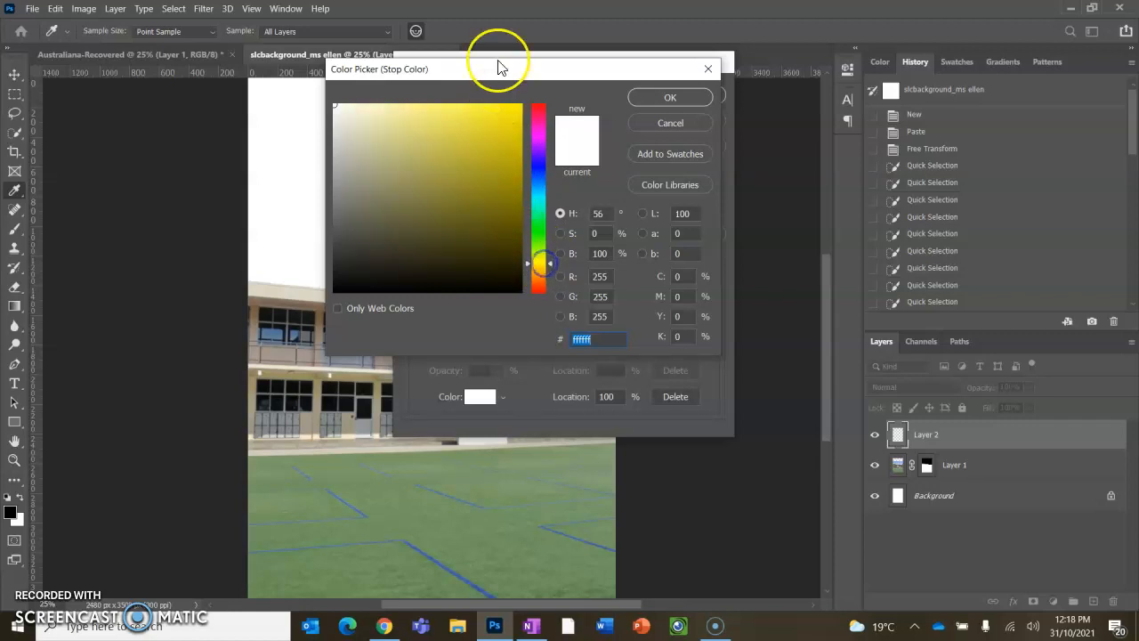
left_click(482, 121)
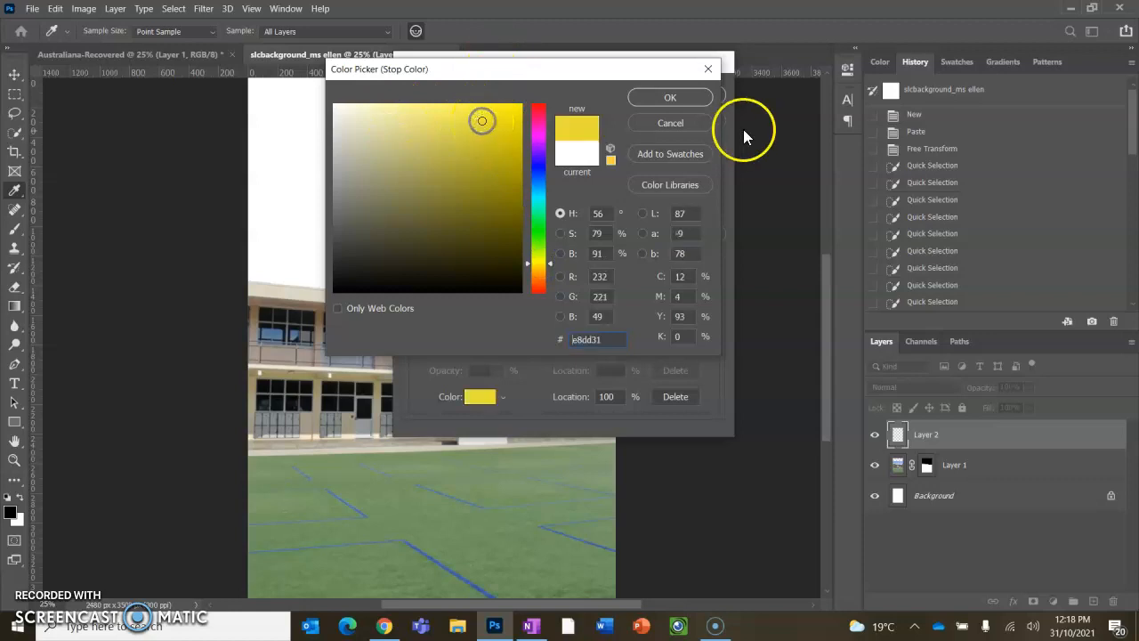
left_click(695, 103)
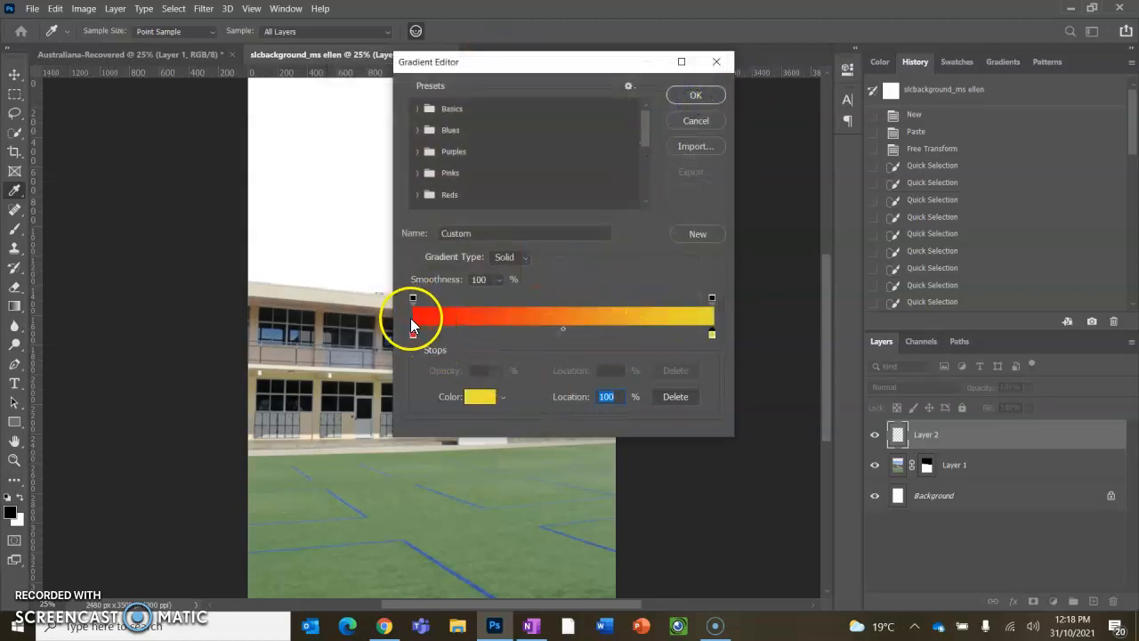
left_click(695, 94)
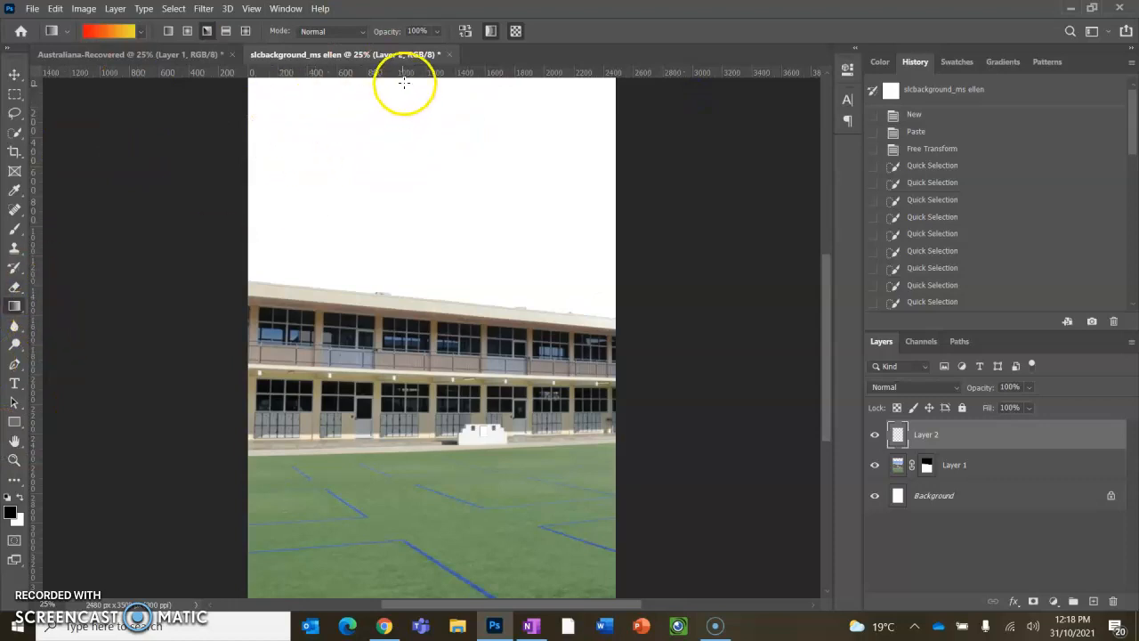
- Fill Layer 2 with a linear red-to-yellow gradient drawn diagonally from top-left to bottom-right
left_click_drag(415, 81, 519, 572)
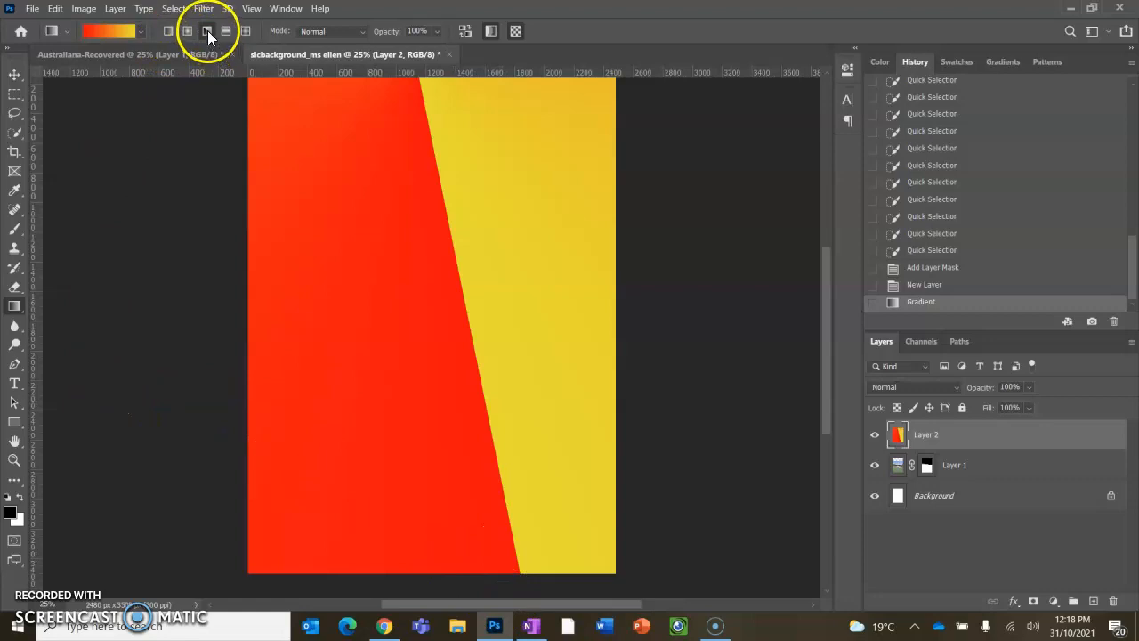
left_click(168, 32)
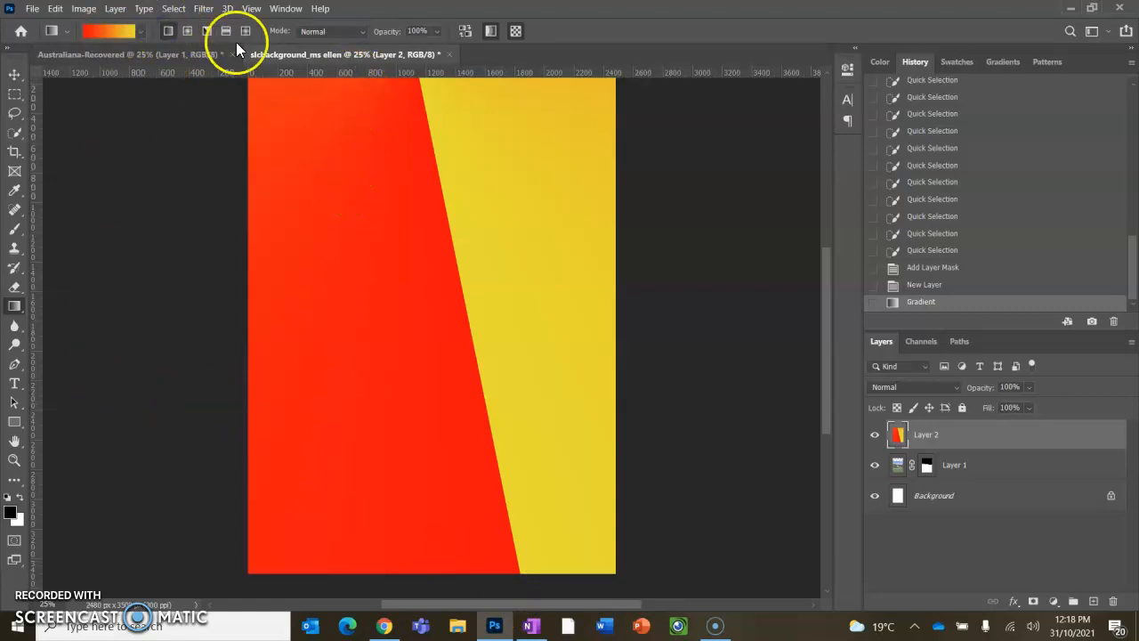
left_click_drag(338, 79, 614, 470)
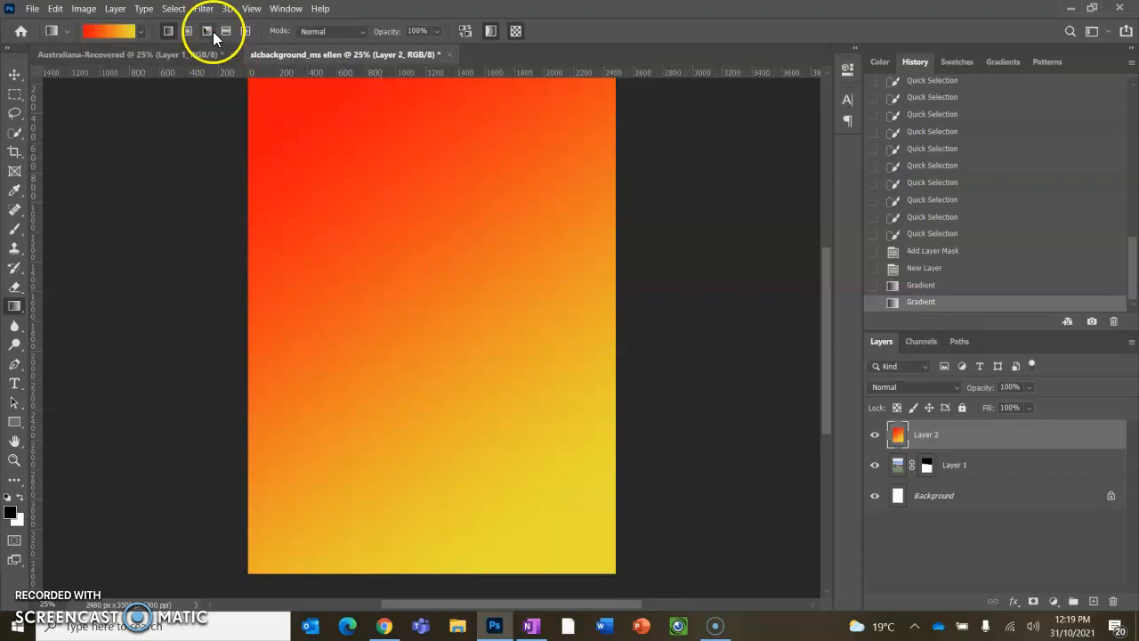
left_click(168, 32)
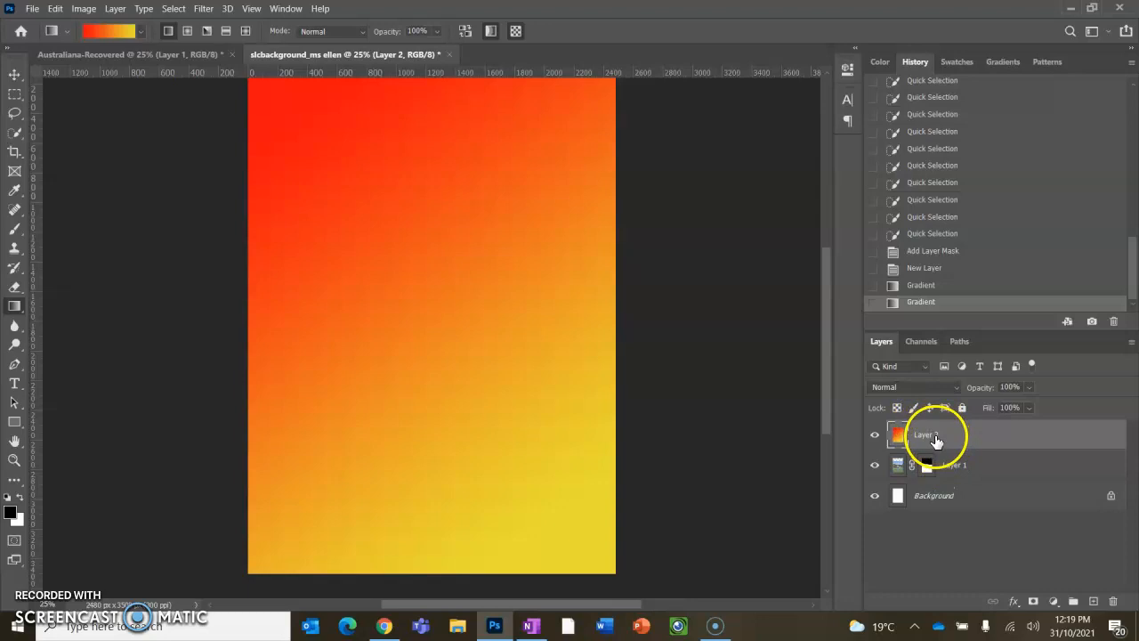
- Move Layer 2 below Layer 1 so the building sits over the gradient
left_click(995, 435)
left_click_drag(994, 434, 1001, 478)
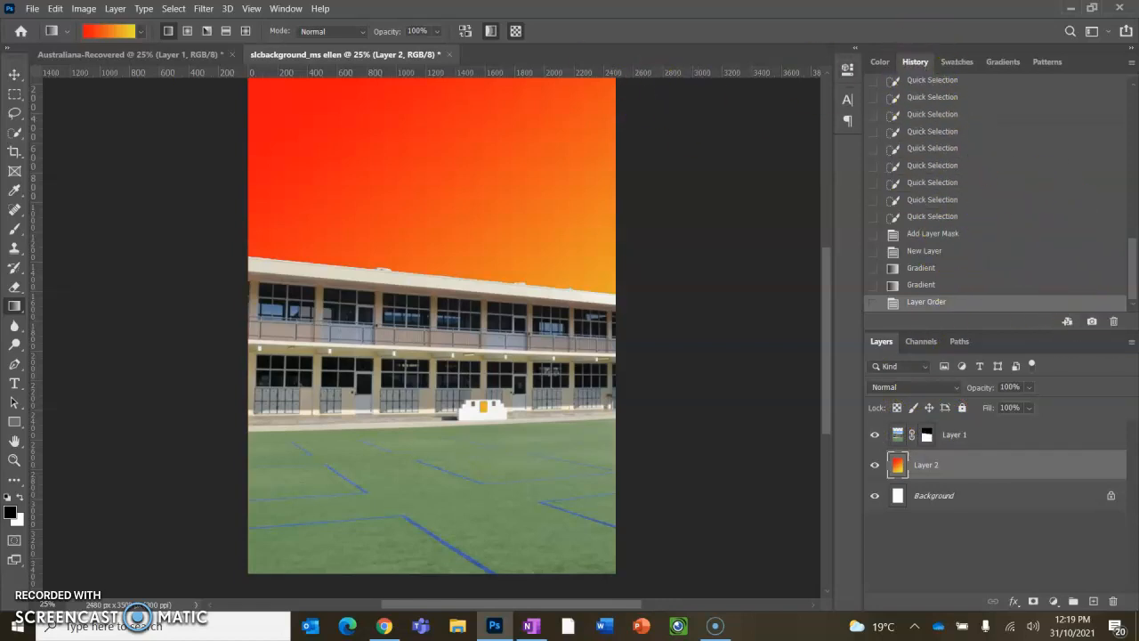
- Save the current state as new history snapshots
left_click(286, 9)
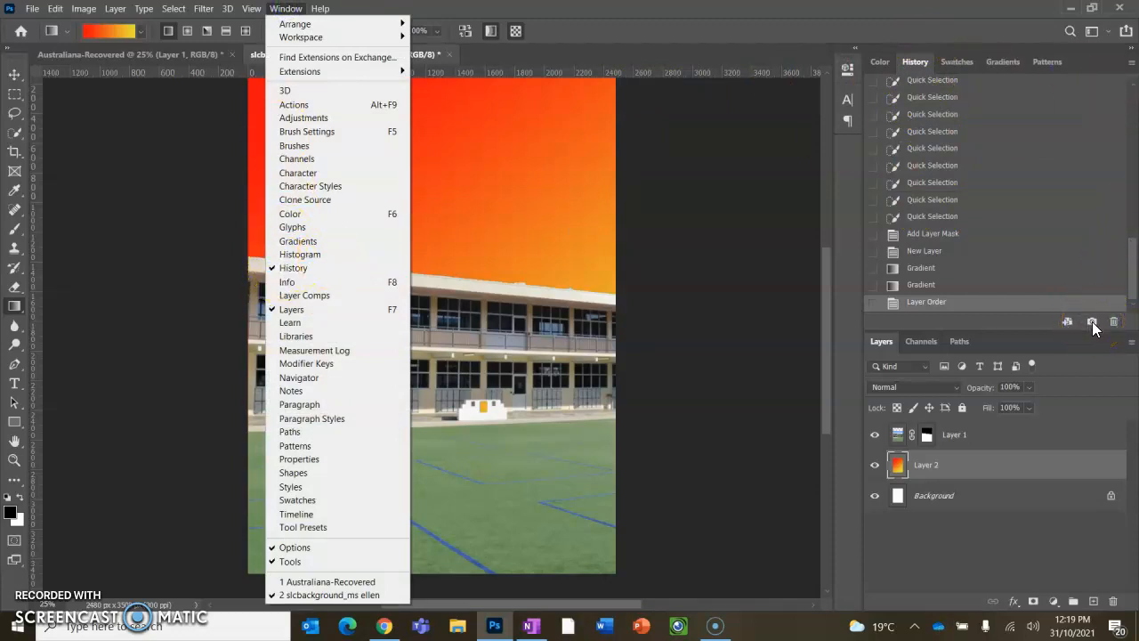
left_click(1092, 322)
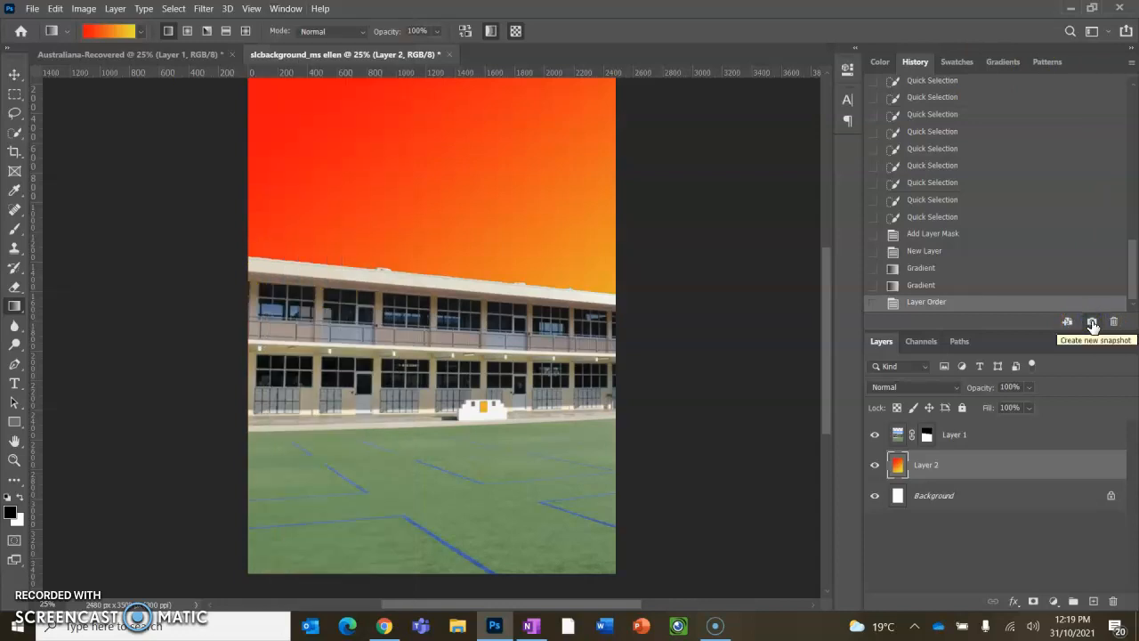
left_click(1092, 322)
left_click_drag(1132, 267, 1069, 119)
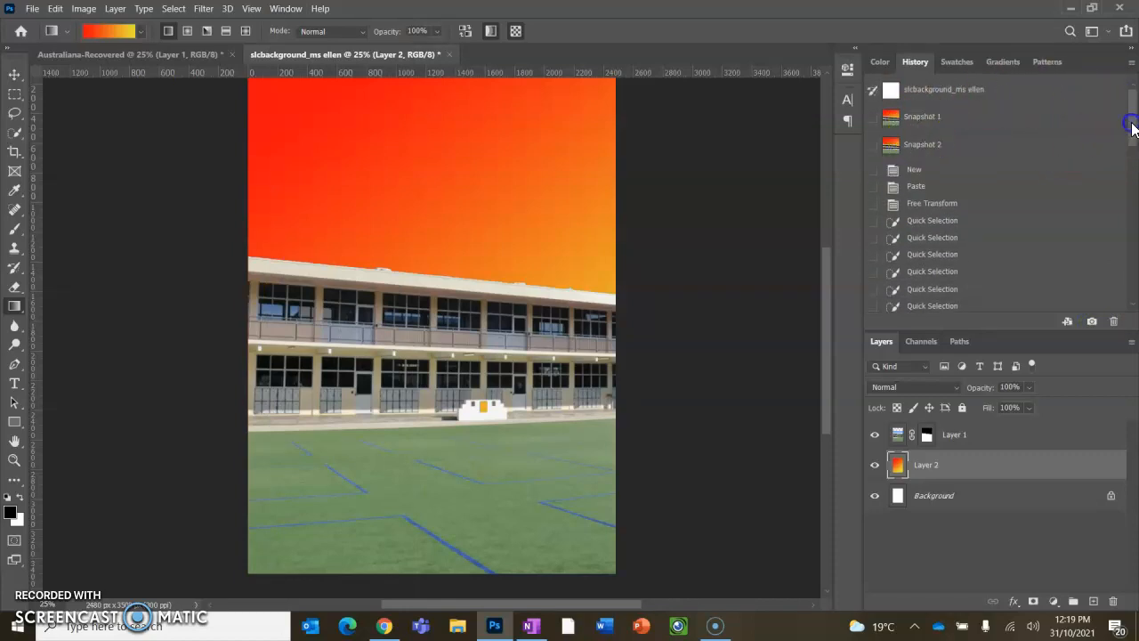
left_click_drag(1131, 127, 1131, 141)
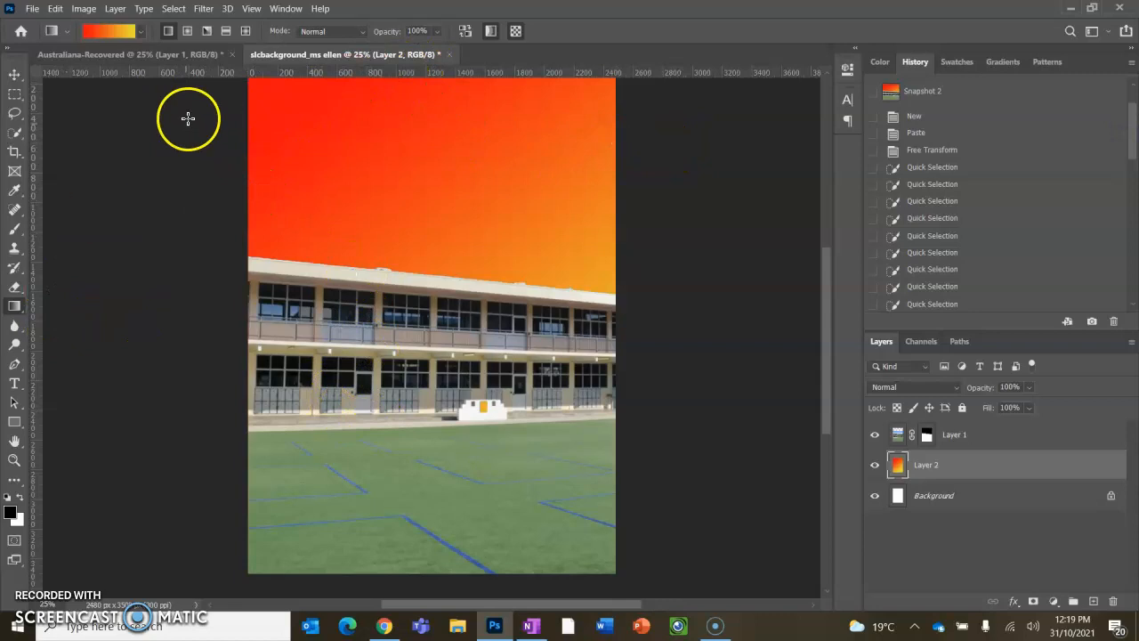
- Try redrawing the gradient on Layer 2 vertically from top to bottom
left_click_drag(248, 198, 239, 482)
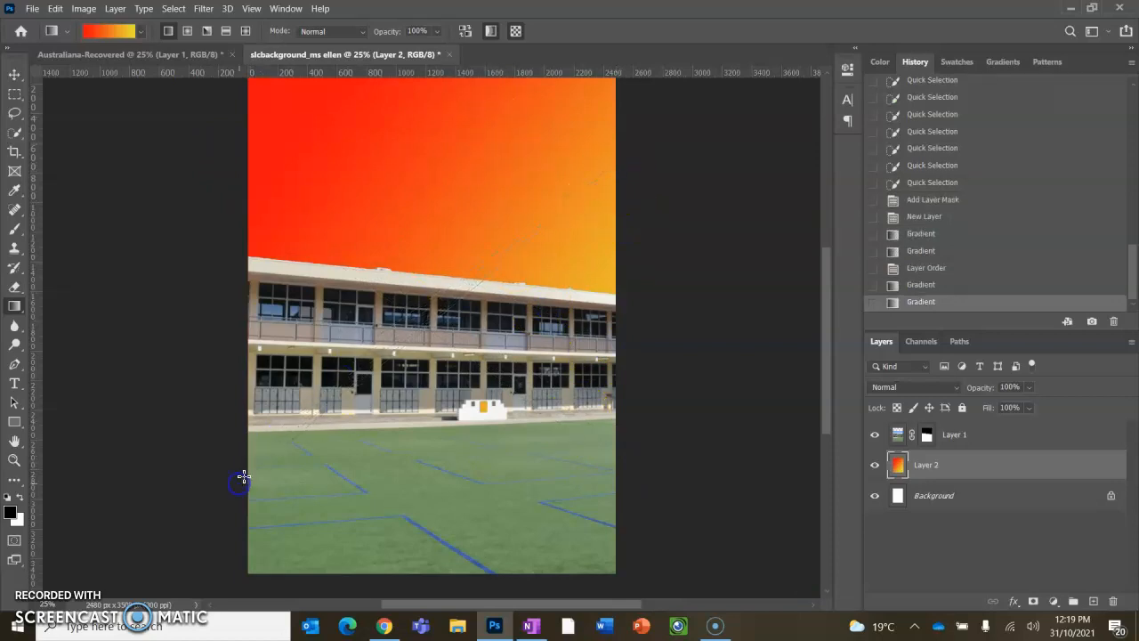
left_click(438, 78)
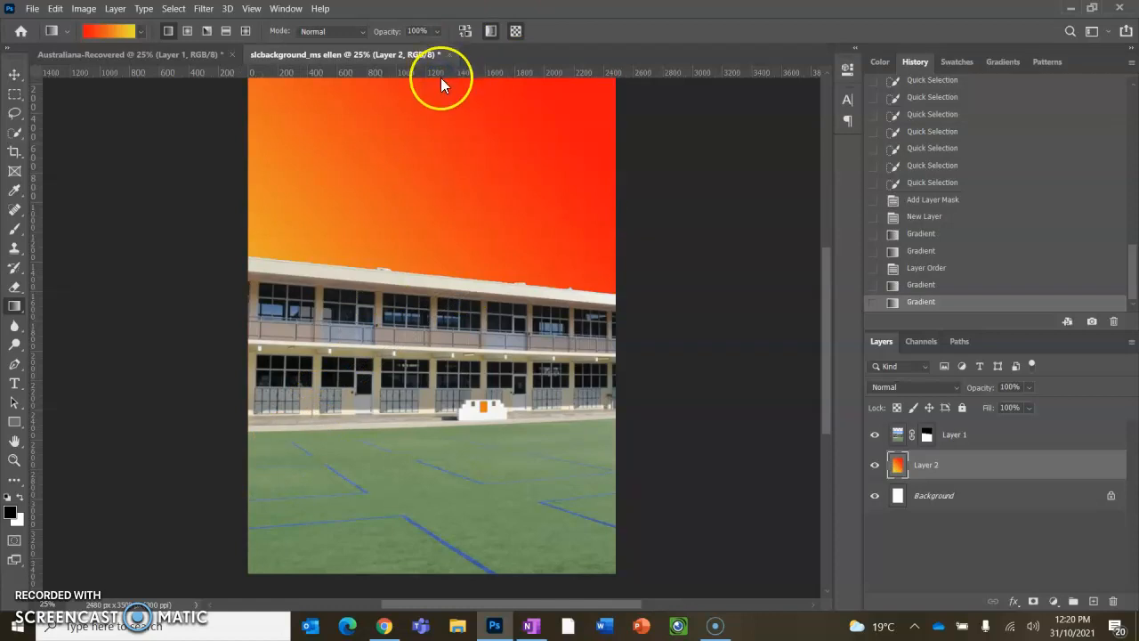
left_click_drag(441, 78, 459, 503)
- Redraw the gradient horizontally from the right edge to the left edge and save a history snapshot
scroll(430, 437, "up", 3)
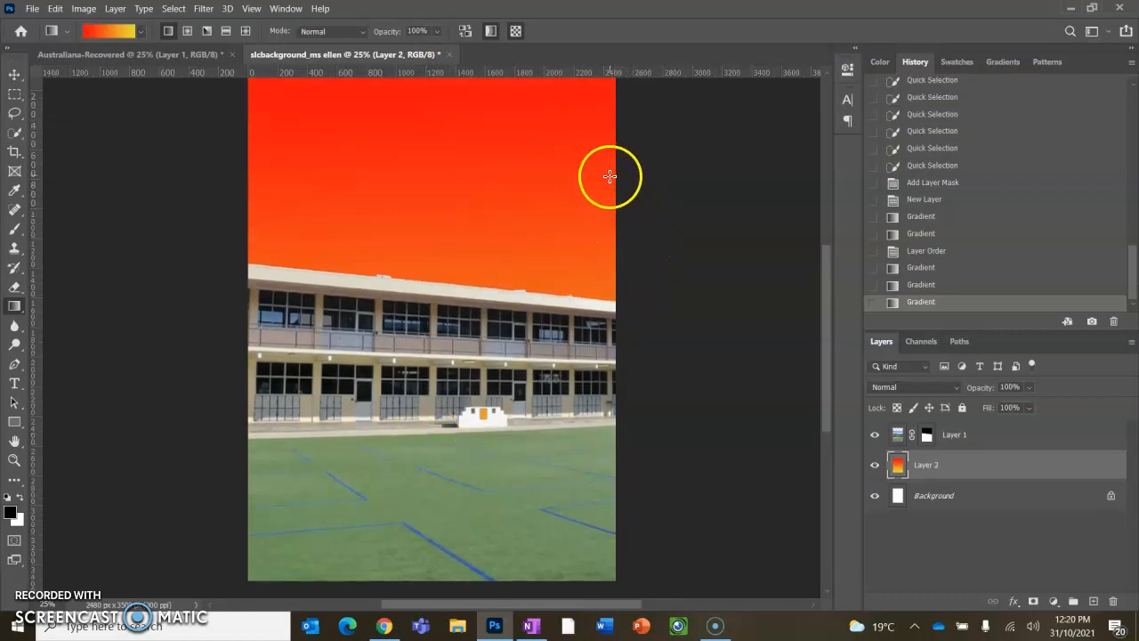
left_click_drag(612, 173, 257, 189)
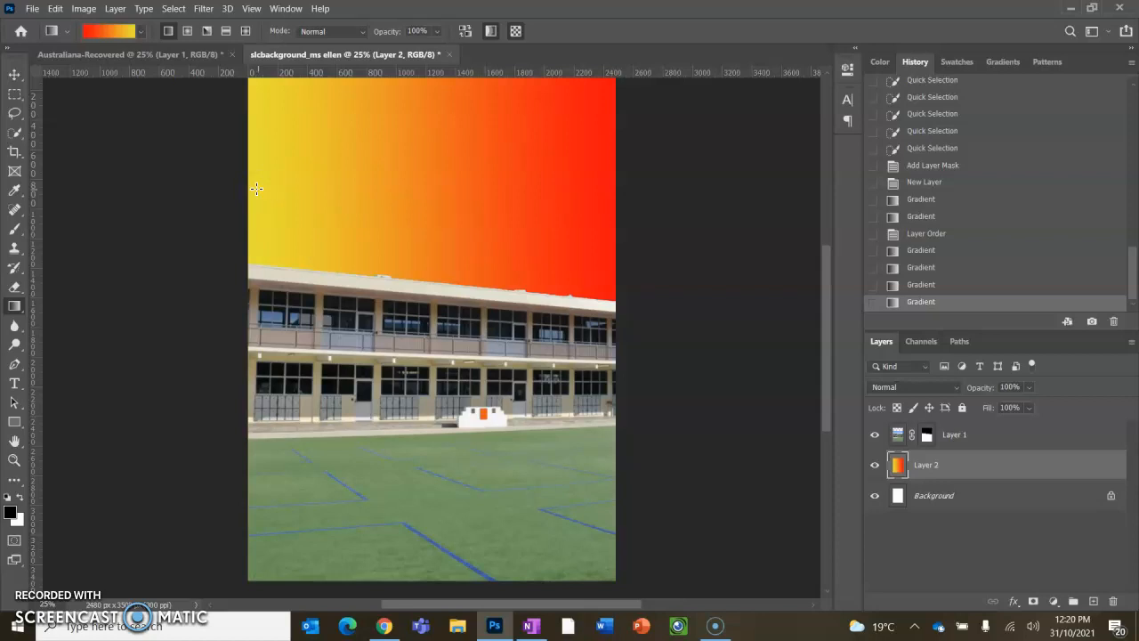
left_click(1094, 321)
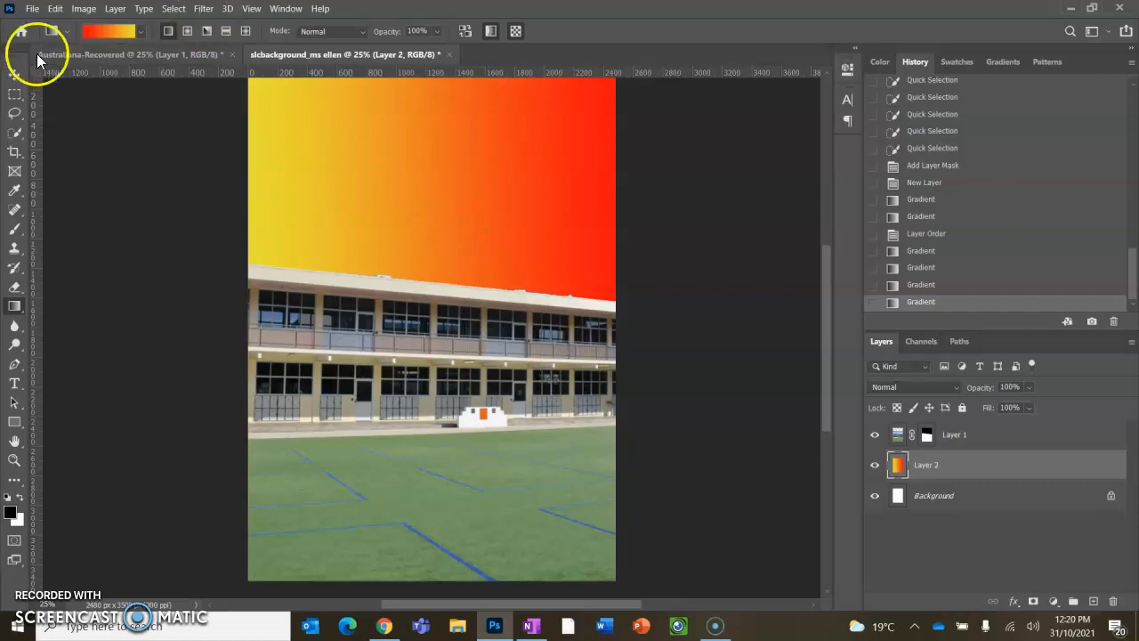
- Edit the gradient colours, setting the left stop to purple #530df0 and the right stop to green
left_click(104, 31)
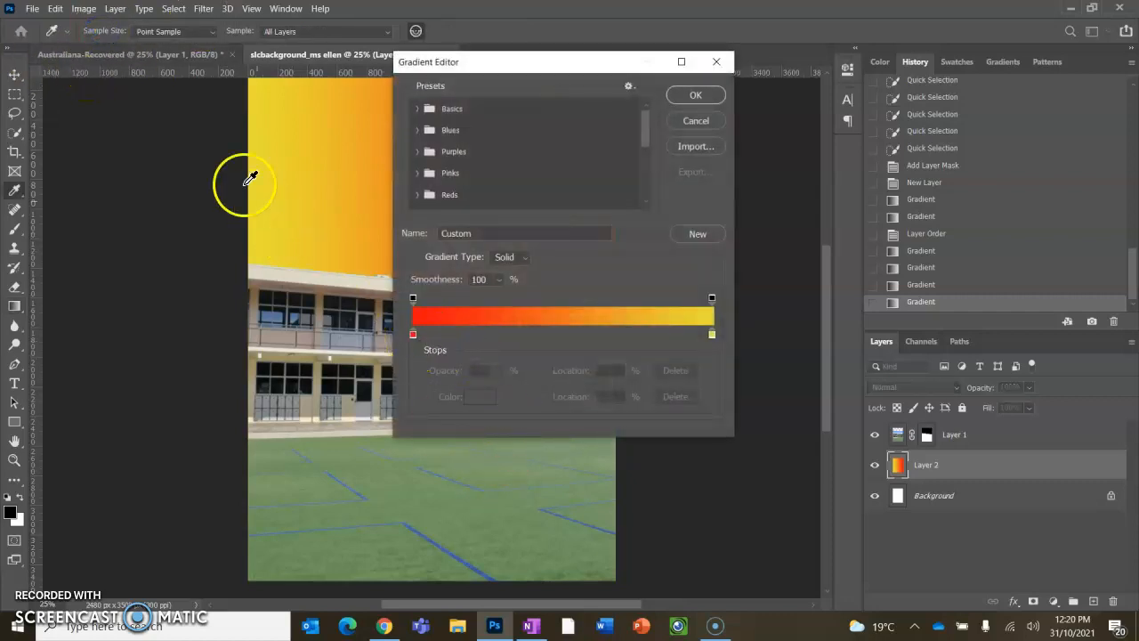
left_click(413, 333)
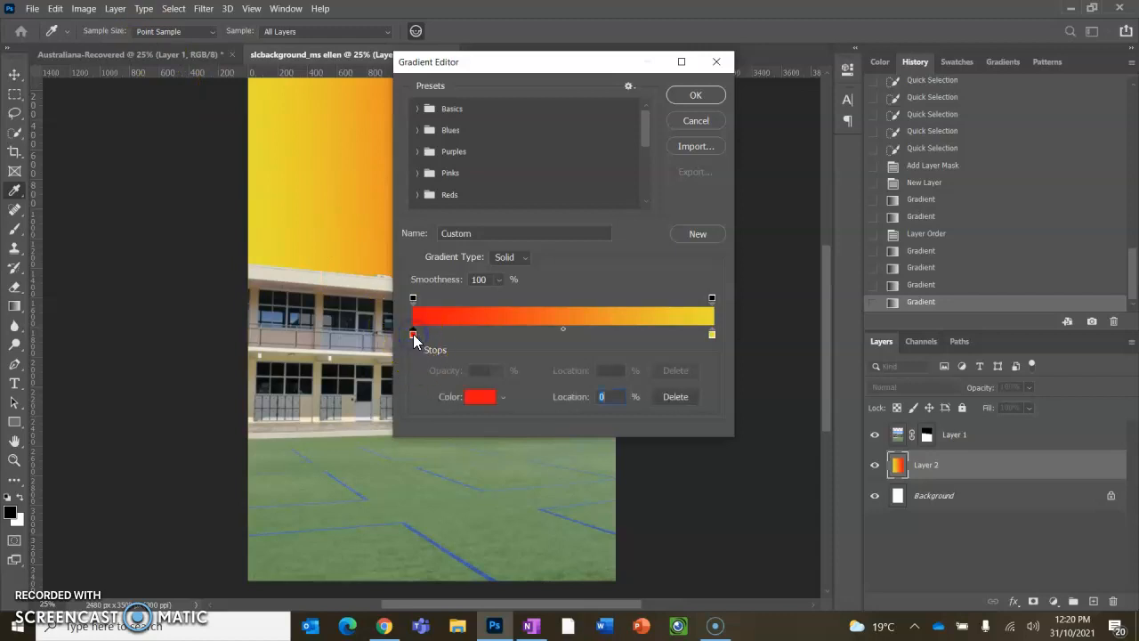
double_click(413, 334)
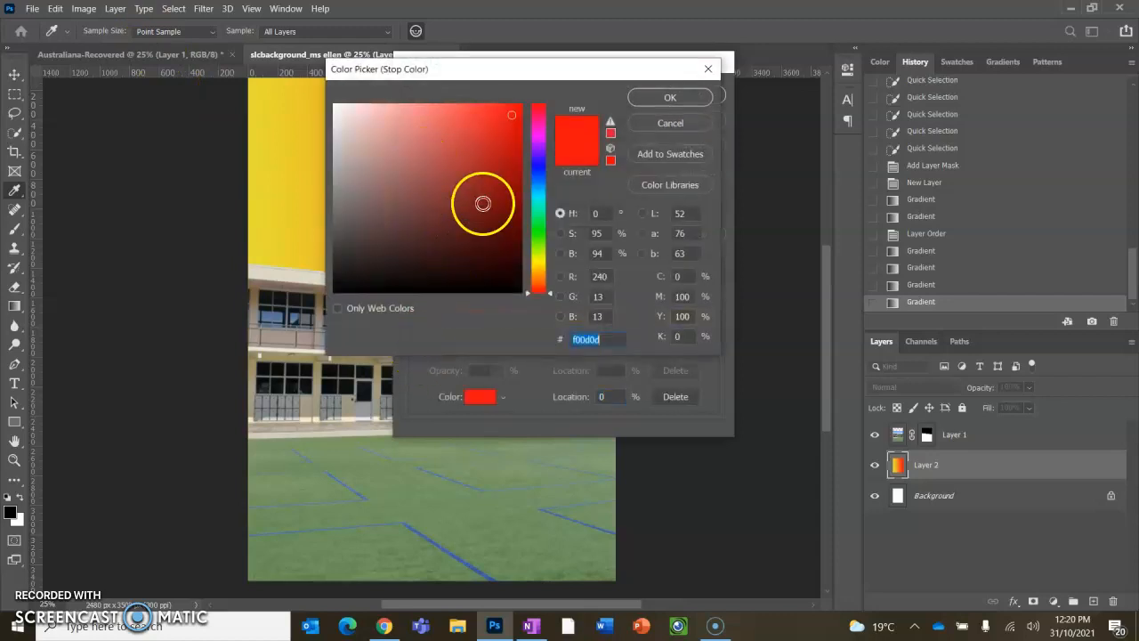
left_click(538, 151)
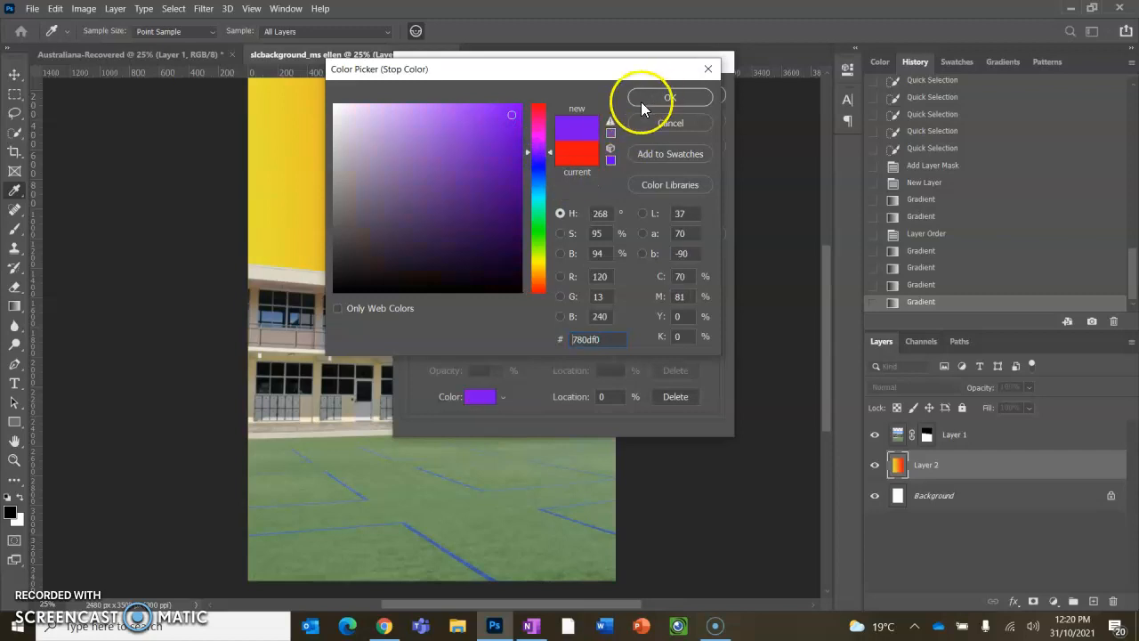
left_click_drag(532, 153, 535, 156)
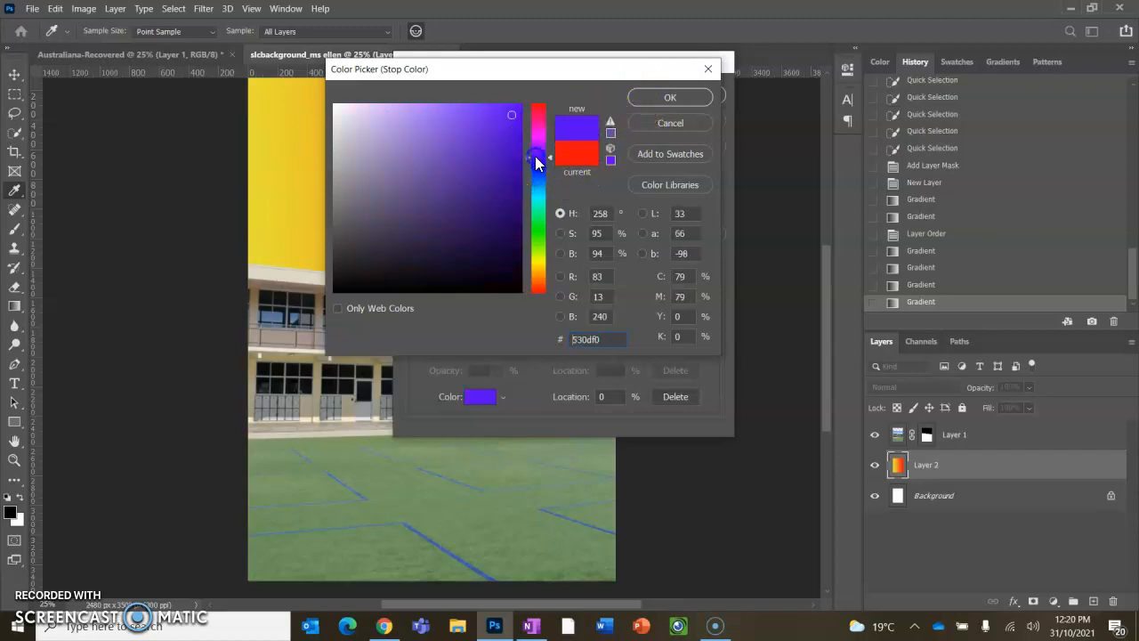
left_click(648, 95)
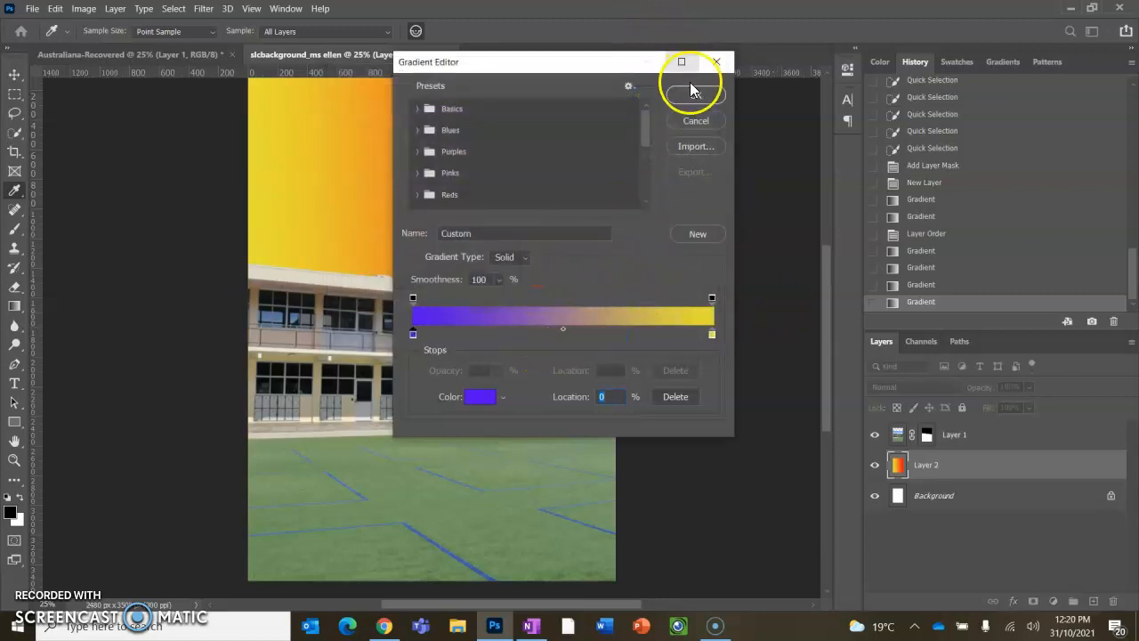
double_click(712, 334)
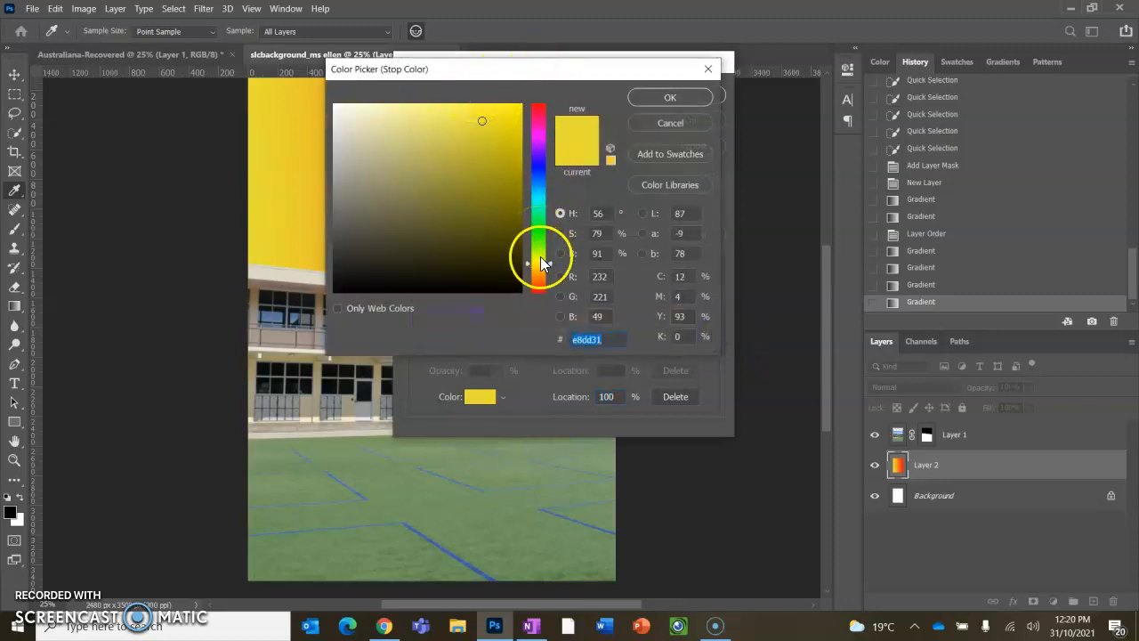
left_click(540, 239)
left_click(672, 104)
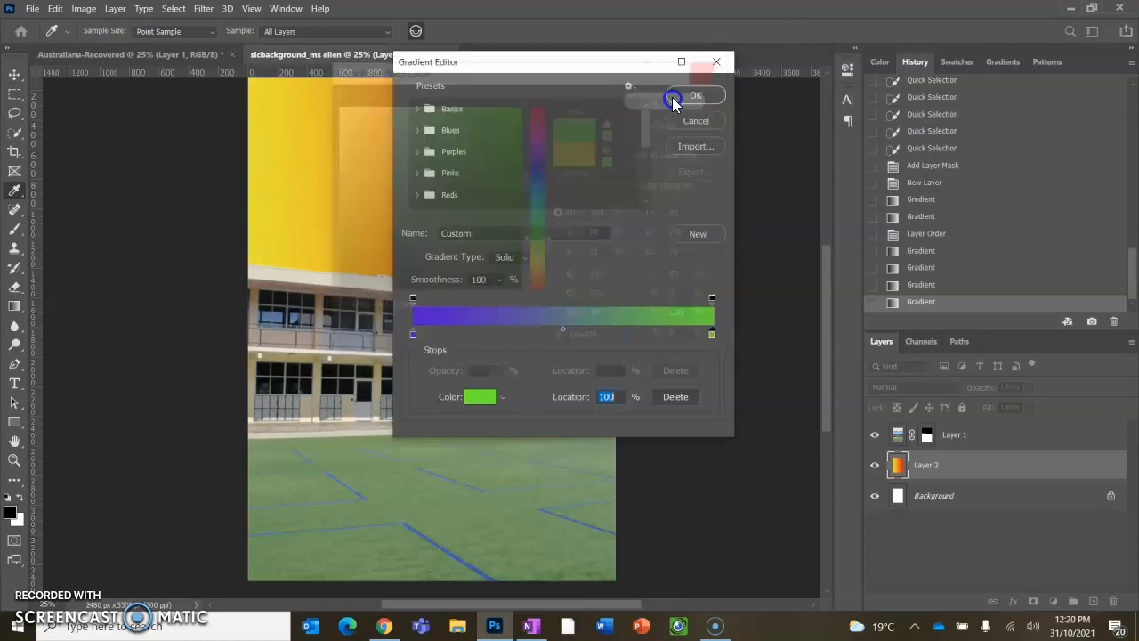
left_click(693, 98)
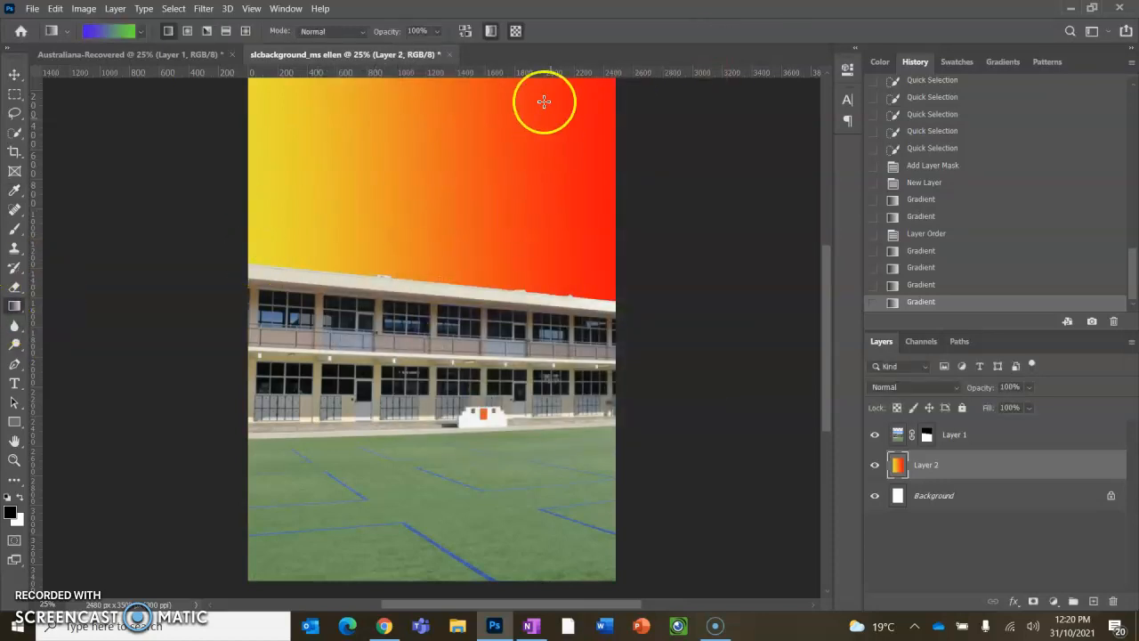
- Try drawing the purple-to-green gradient on Layer 2 vertically and then diagonally from the right edge
left_click_drag(406, 80, 498, 433)
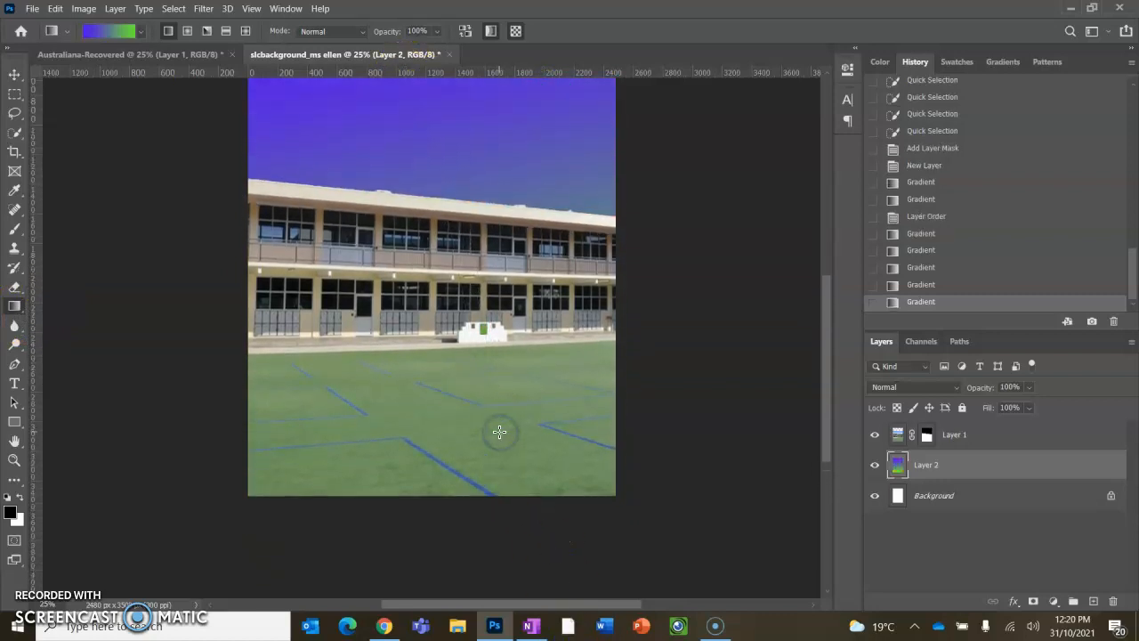
scroll(499, 433, "up", 3)
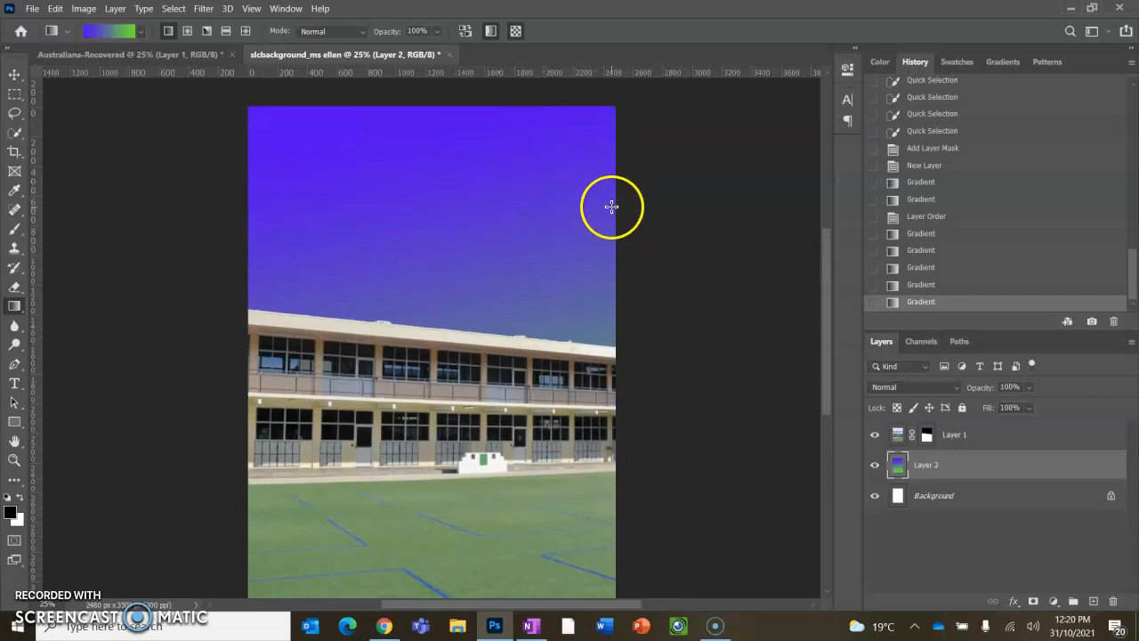
left_click_drag(611, 207, 234, 360)
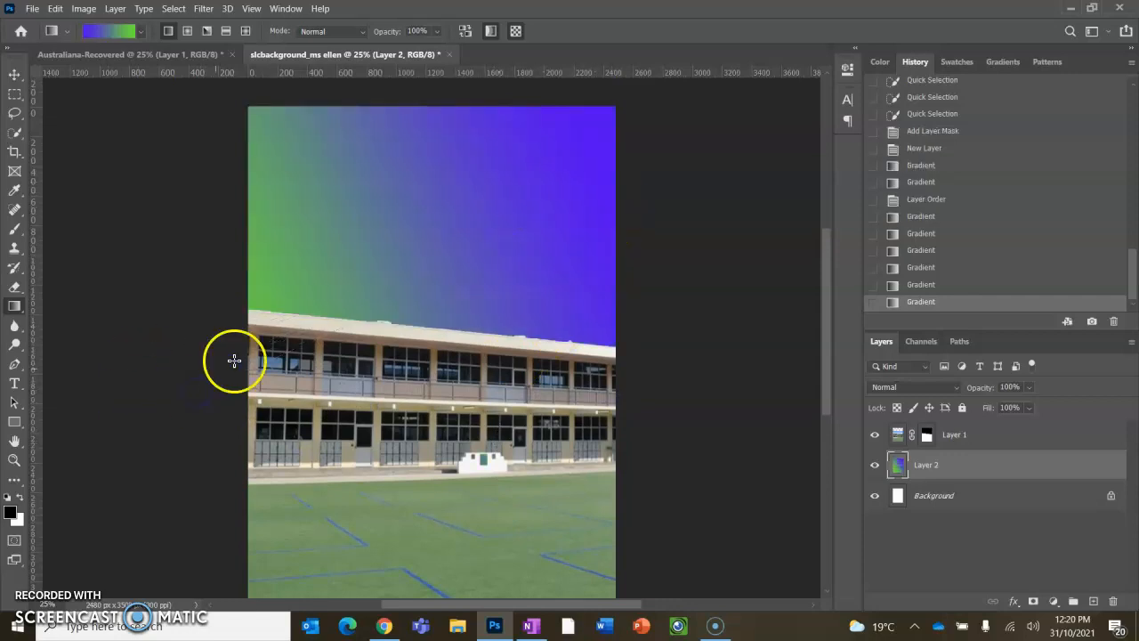
- Redraw the gradient from the top of the canvas down to the roofline and save a history snapshot
left_click_drag(436, 111, 500, 418)
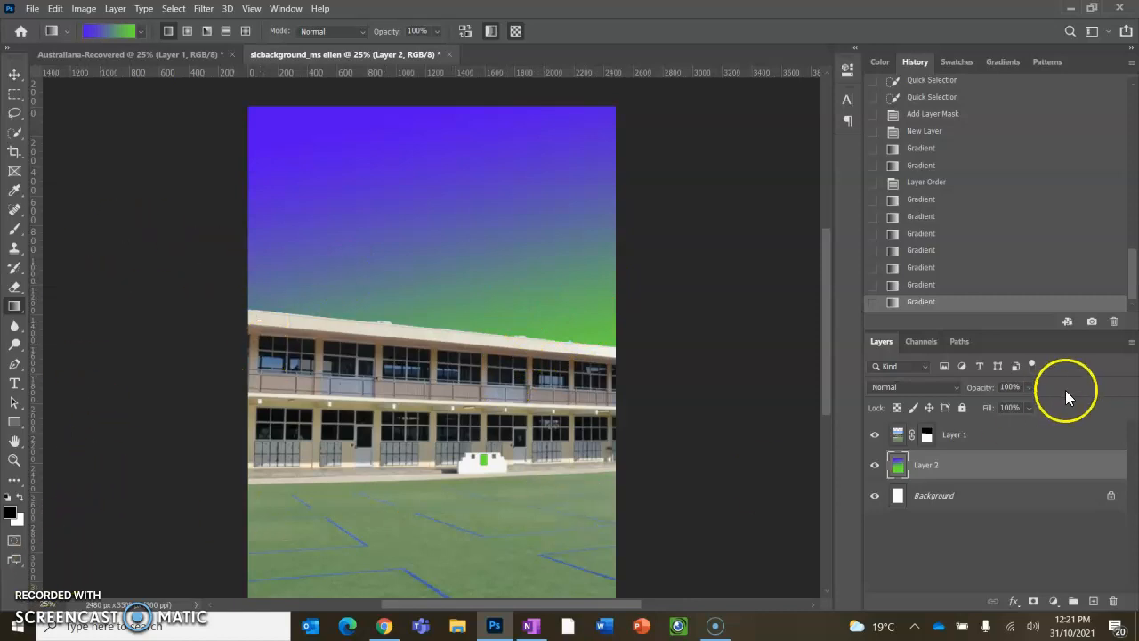
left_click(1093, 322)
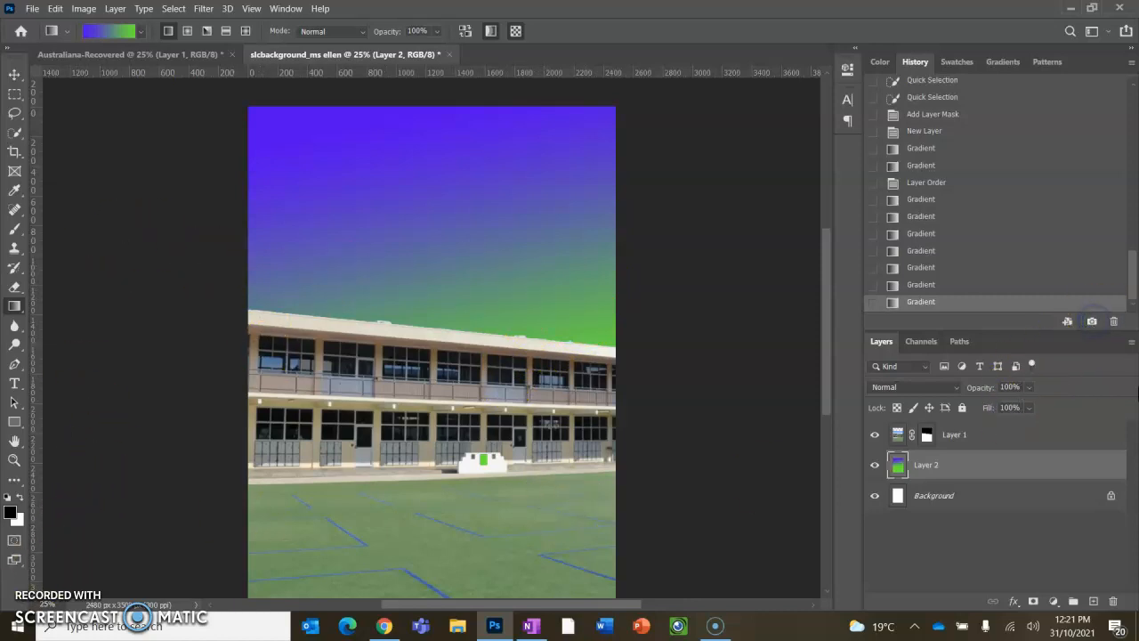
- Compare the saved history snapshots and restore Snapshot 3 with the horizontal yellow-to-red gradient
left_click_drag(1133, 270, 1114, 97)
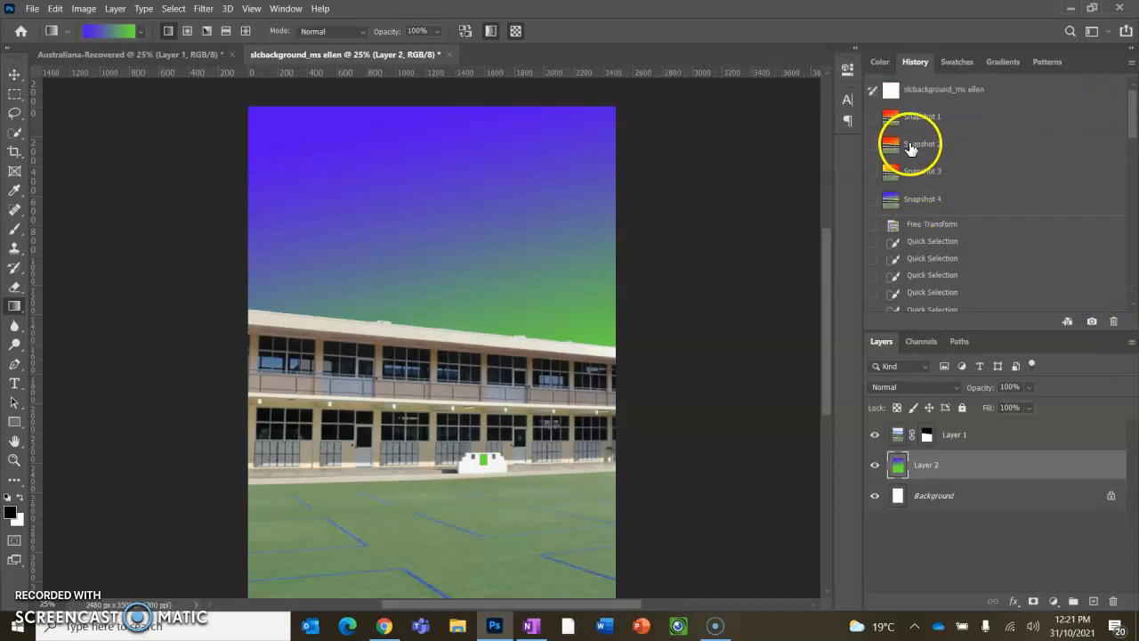
left_click(912, 152)
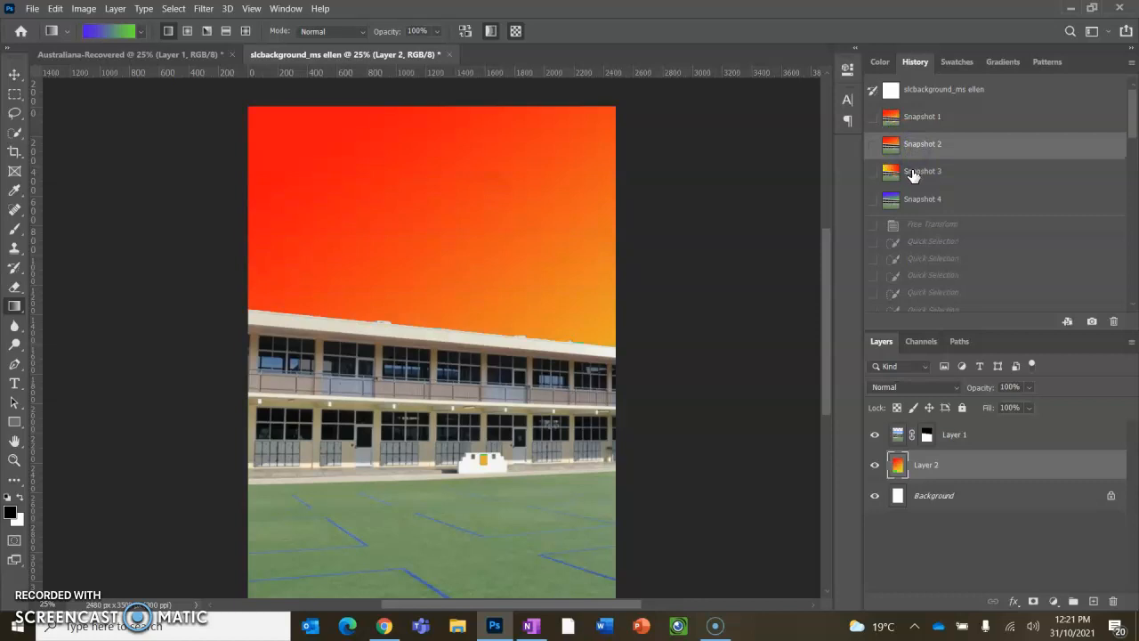
left_click(913, 173)
left_click(918, 202)
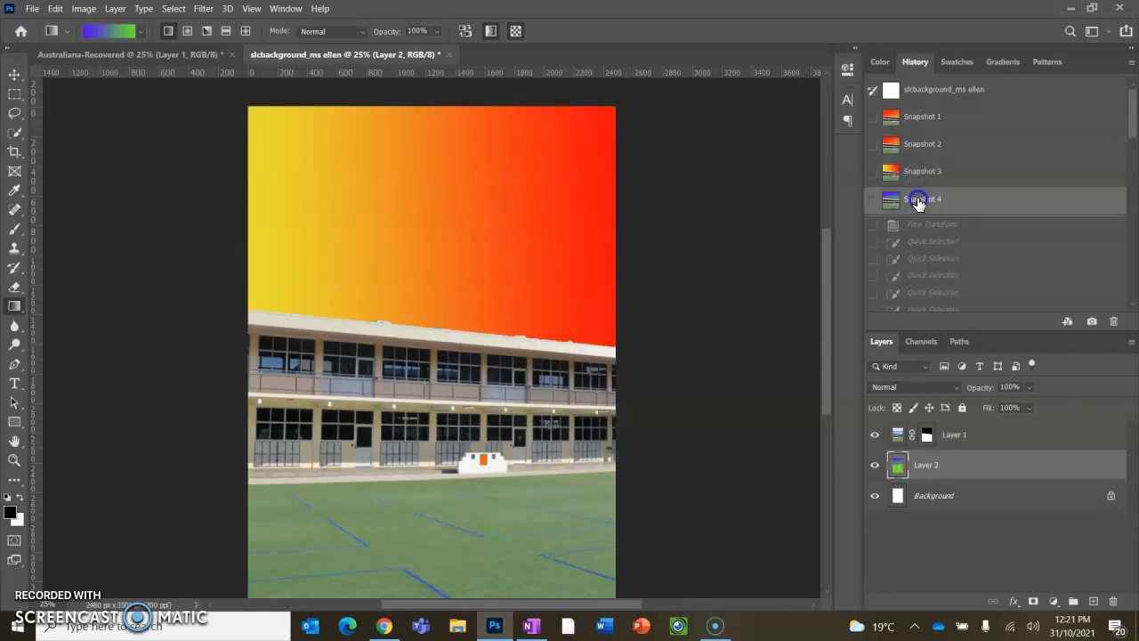
left_click(916, 174)
left_click(910, 146)
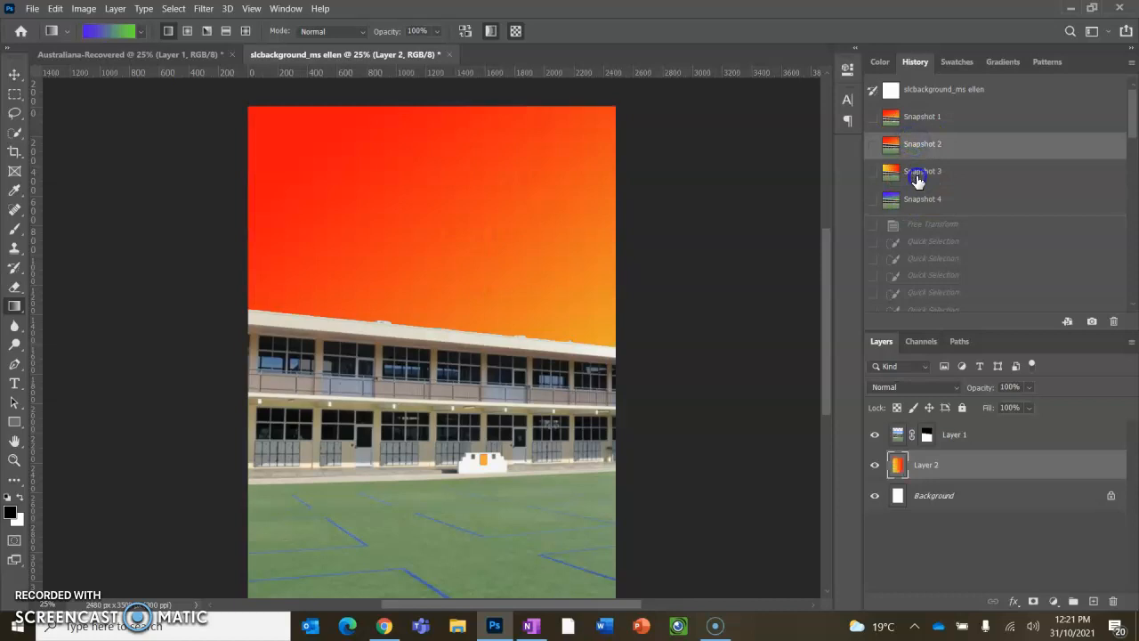
left_click(918, 177)
left_click(919, 201)
left_click(915, 145)
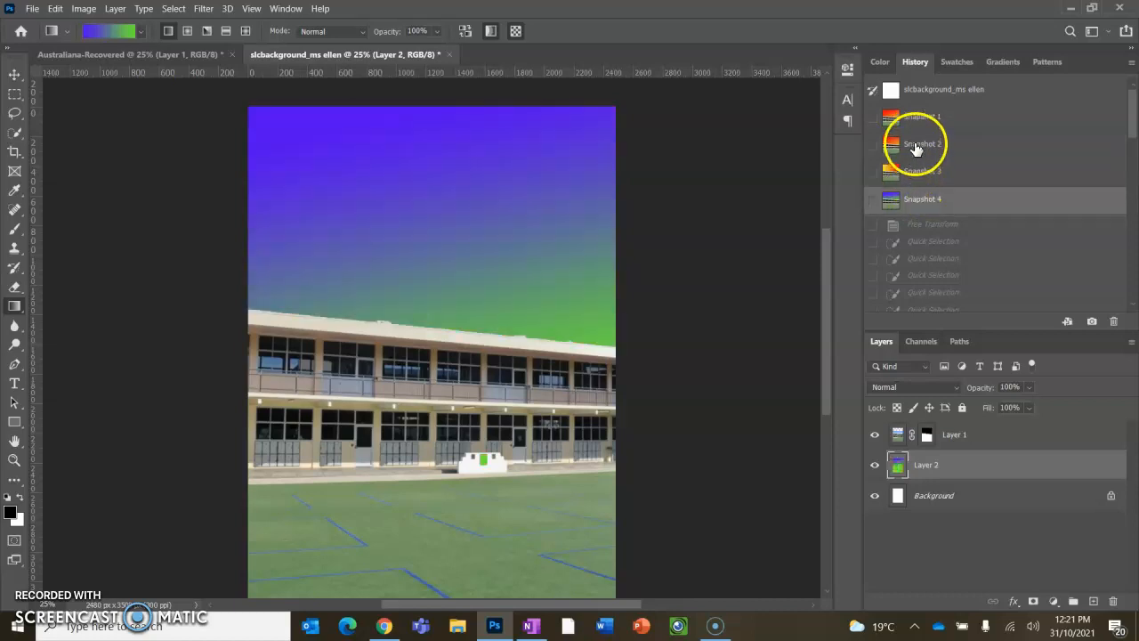
left_click(911, 173)
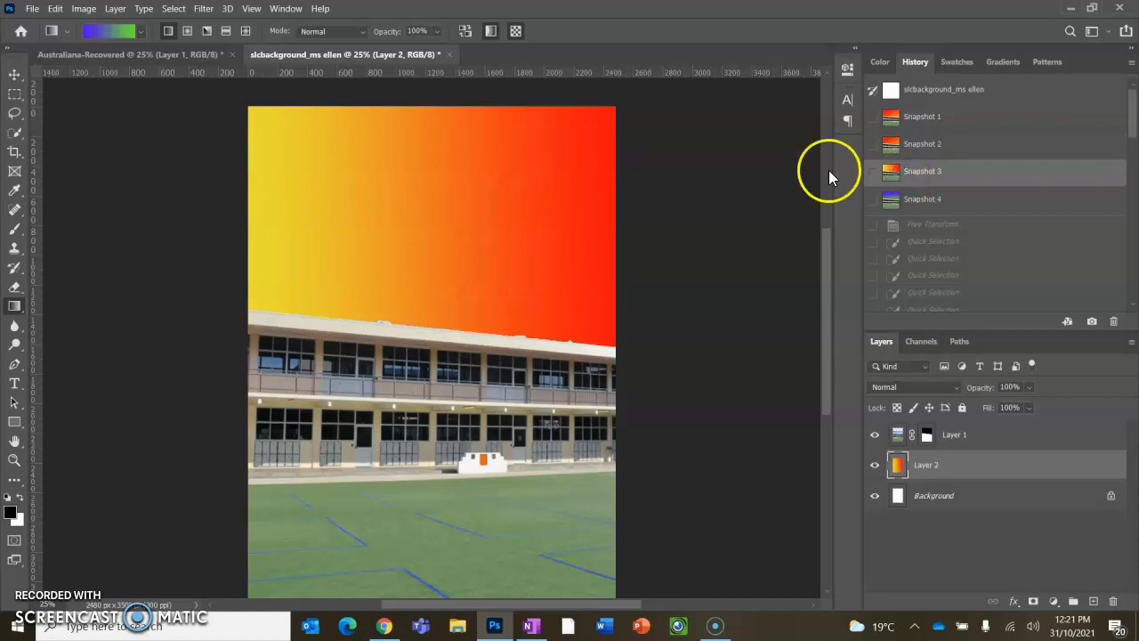
left_click(32, 9)
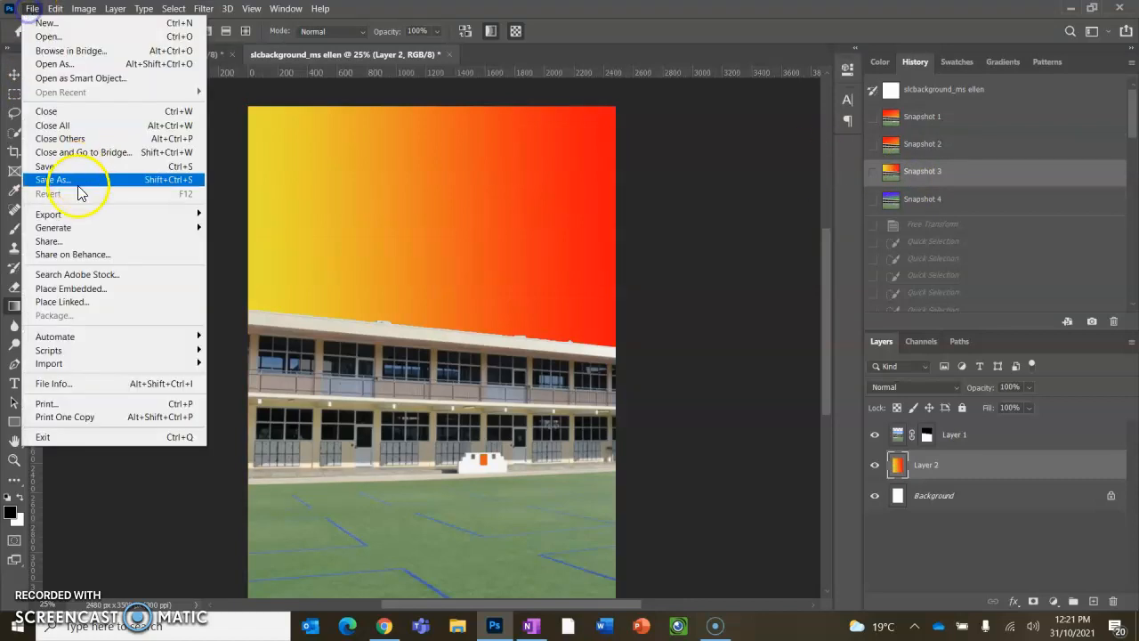
left_click(75, 181)
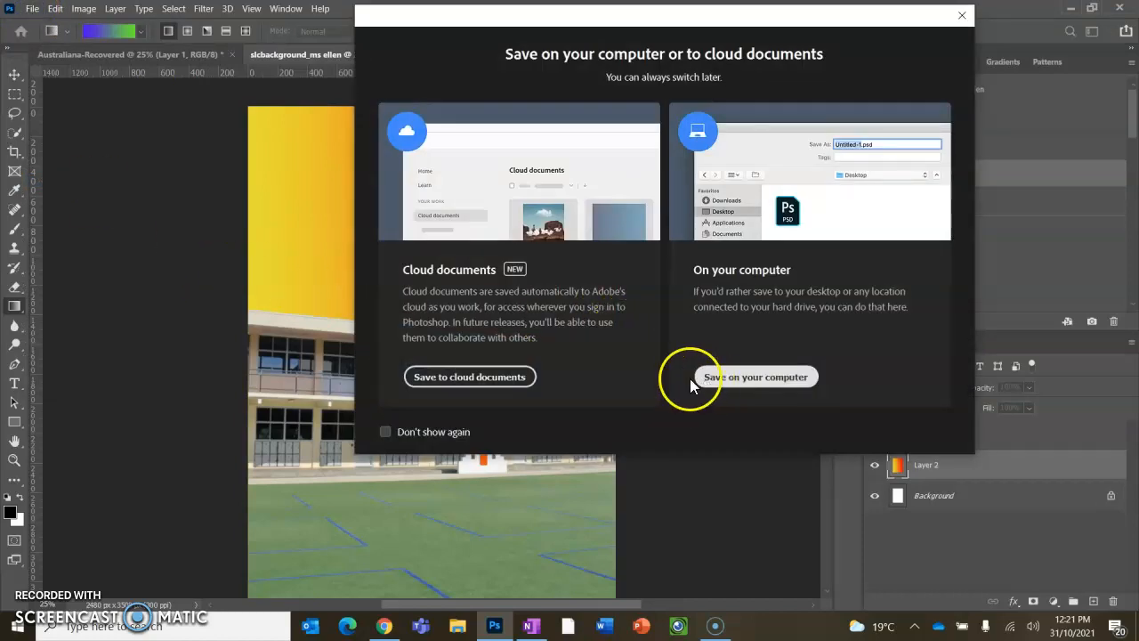
left_click(492, 378)
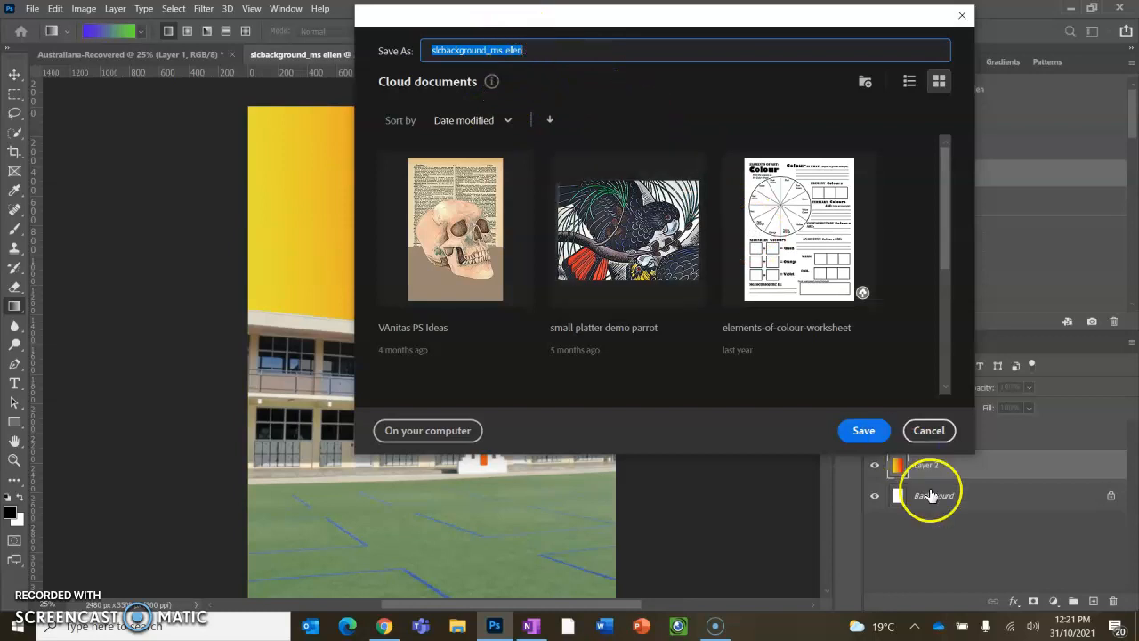
left_click(859, 434)
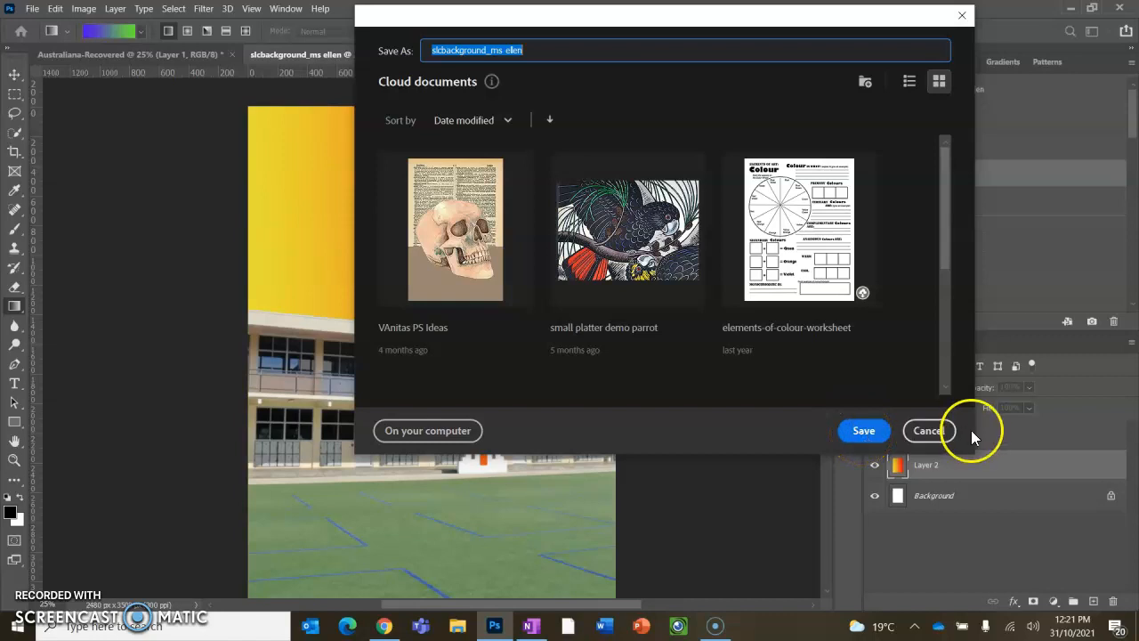
left_click(936, 433)
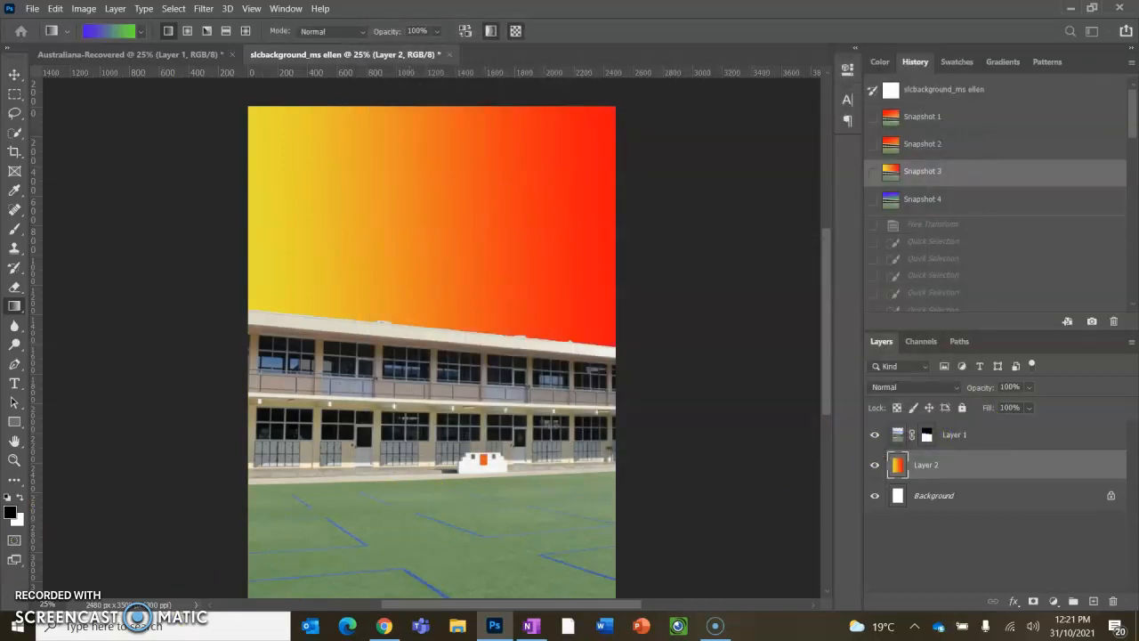